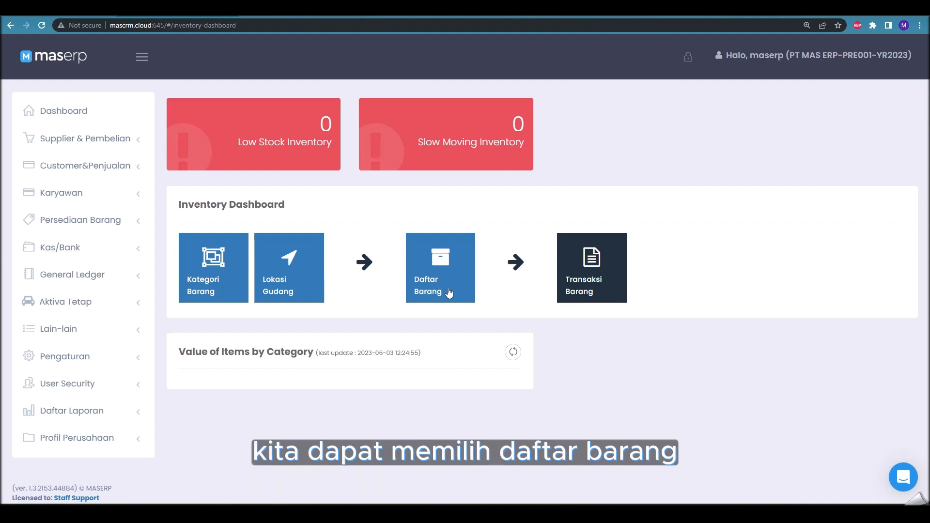
Open the Daftar Barang item list and start a new inventory item.
click(448, 292)
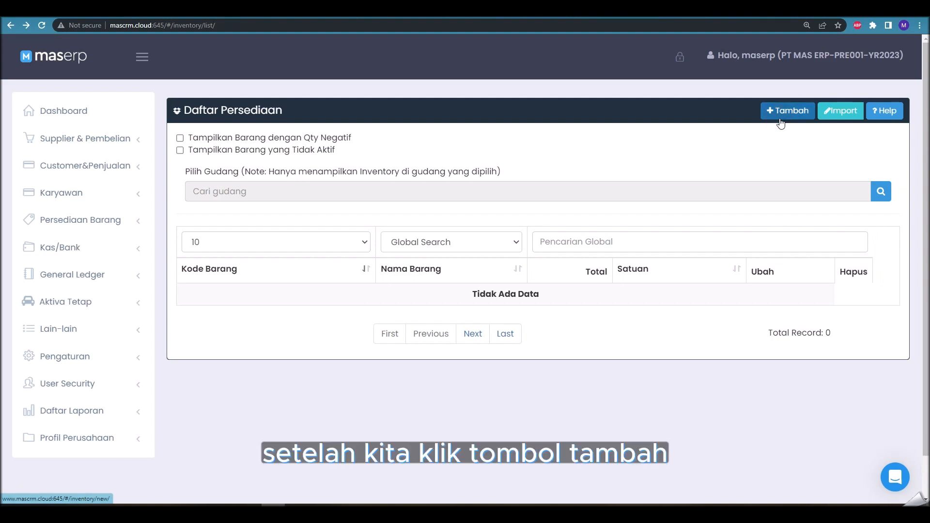
click(781, 121)
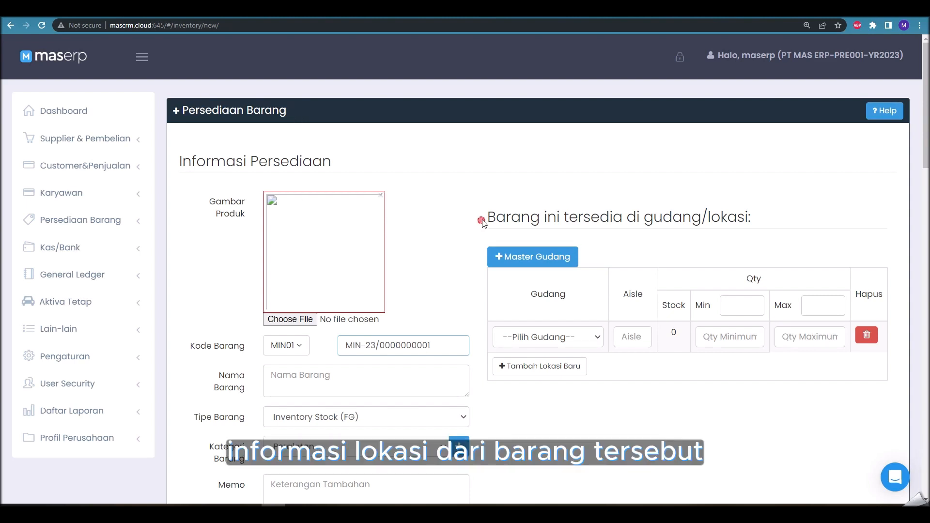
Review the new item form's sections for warehouse locations, units and prices, special supplier and customer prices, and sales price by quantity.
drag(482, 220, 754, 201)
scroll(533, 247, down, 8)
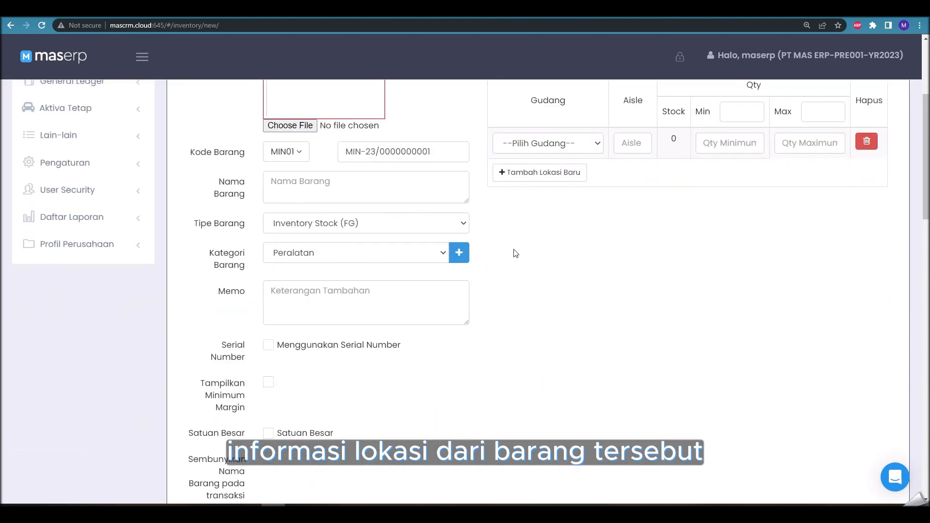
scroll(454, 280, down, 2)
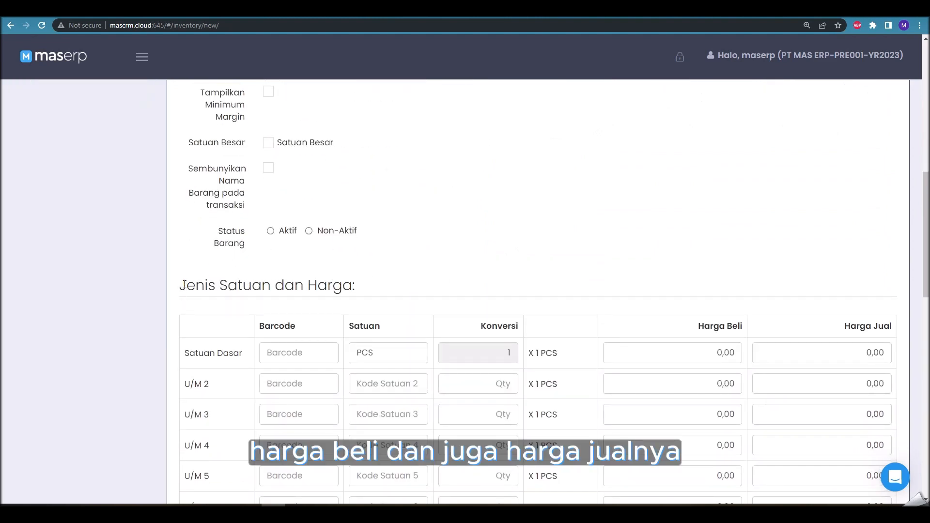
scroll(185, 285, down, 8)
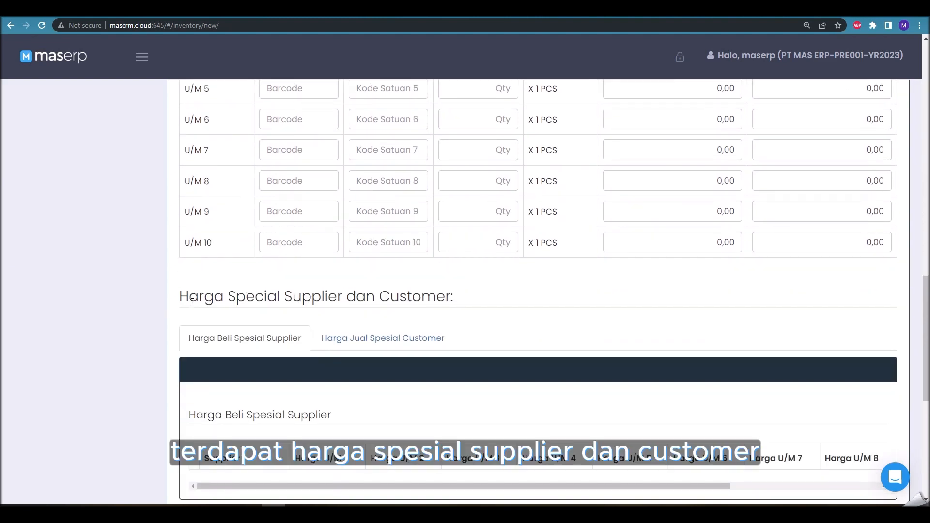
scroll(192, 303, down, 5)
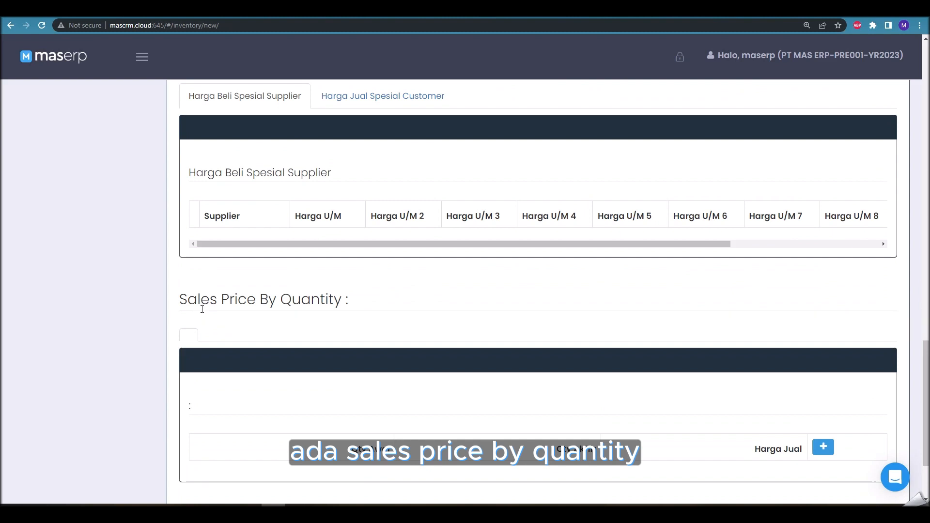
scroll(202, 309, up, 20)
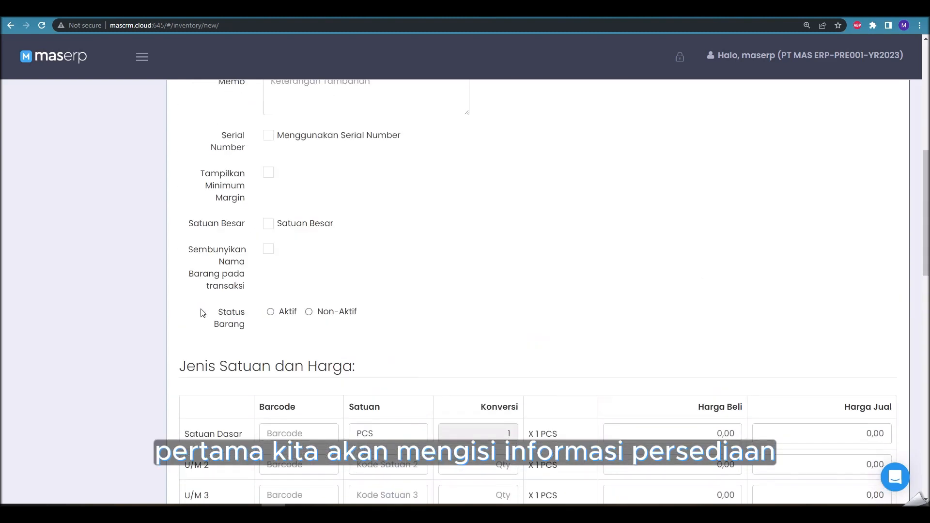
scroll(203, 310, up, 3)
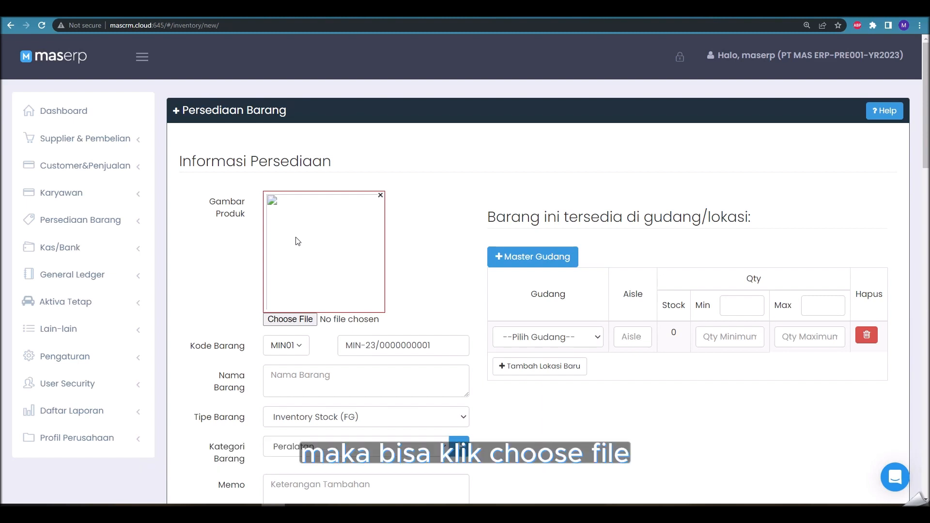
Set the item code to INV0001 and the item name to Kursi Kantor.
click(438, 345)
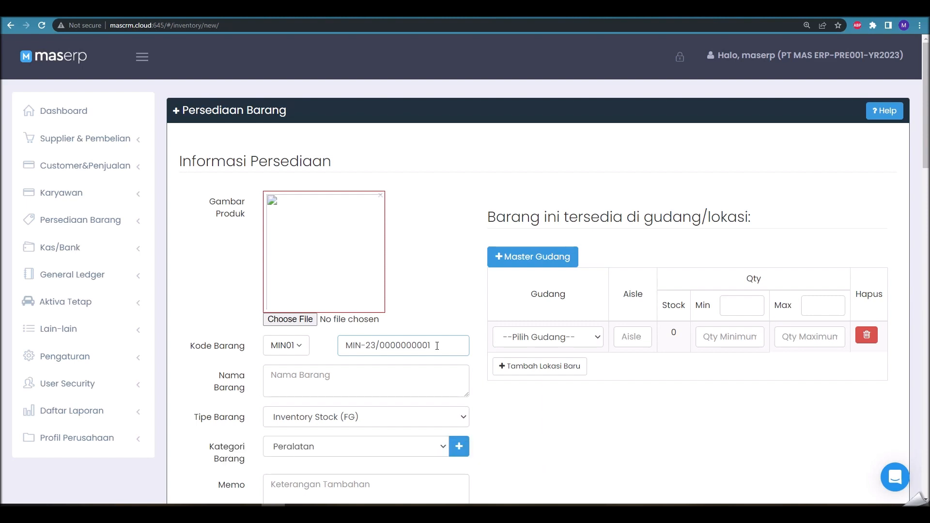
triple_click(436, 346)
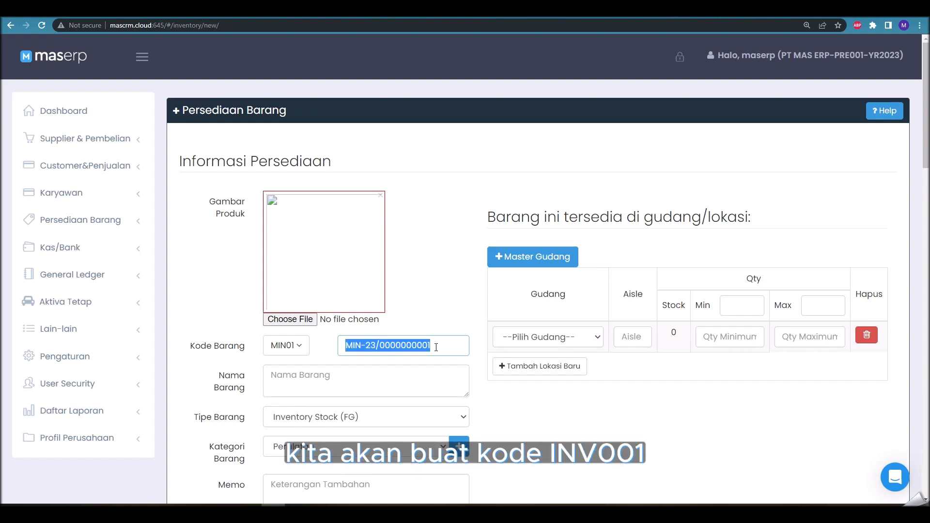
text(INV0001)
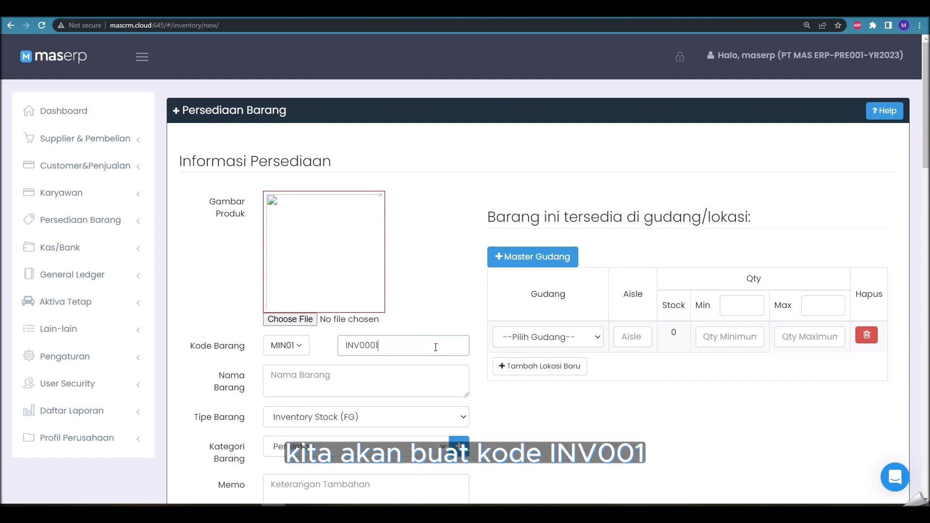
click(382, 390)
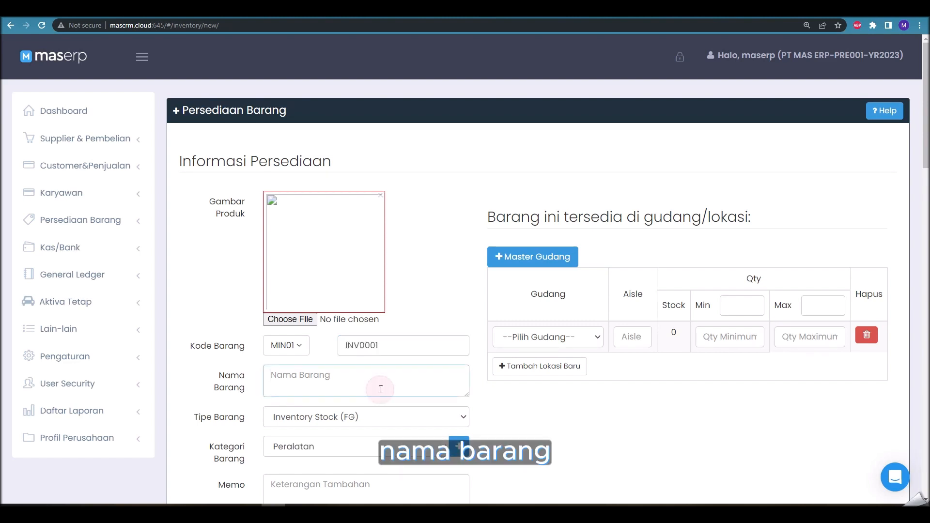
text(Kur)
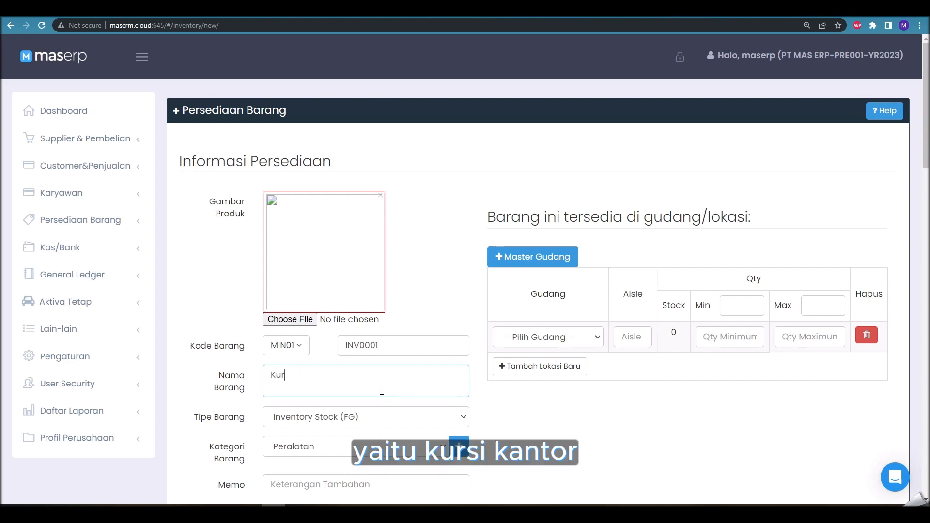
text(si Kantor)
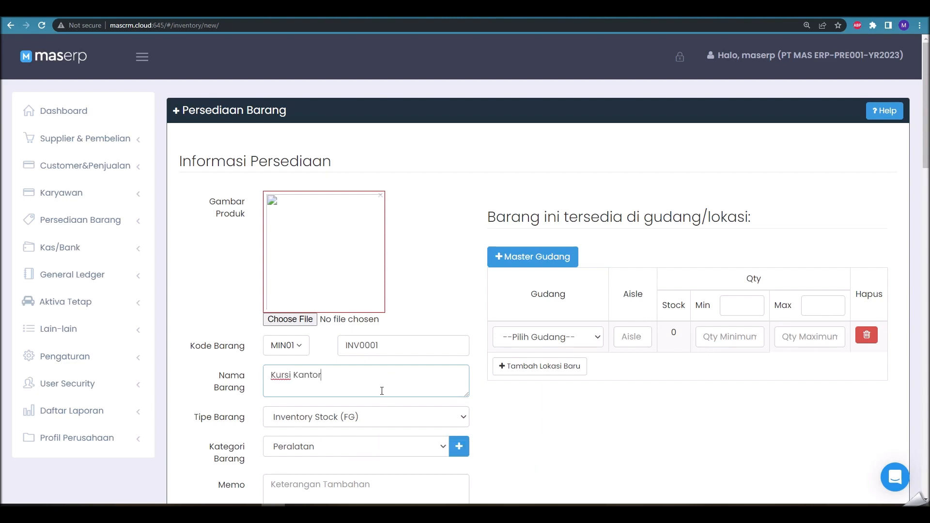
Choose Inventory Stock (FG) as the item type.
click(396, 416)
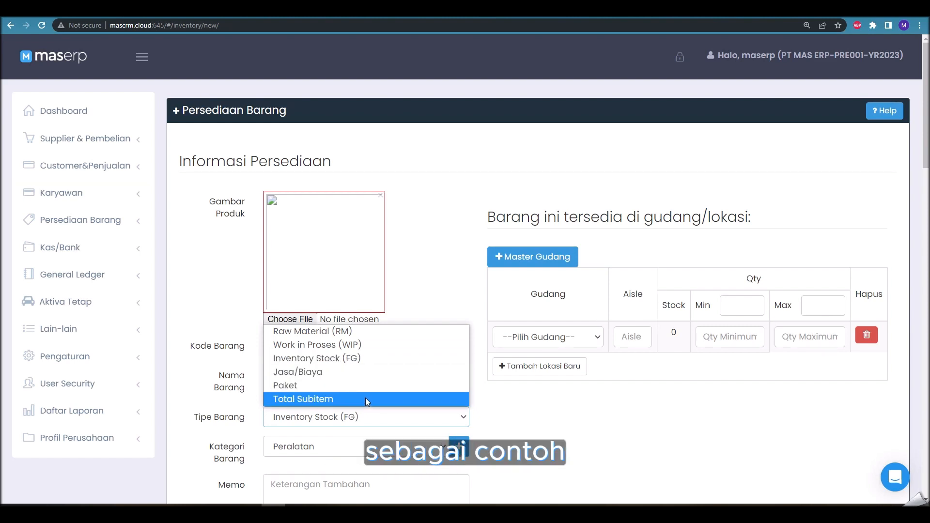
click(347, 360)
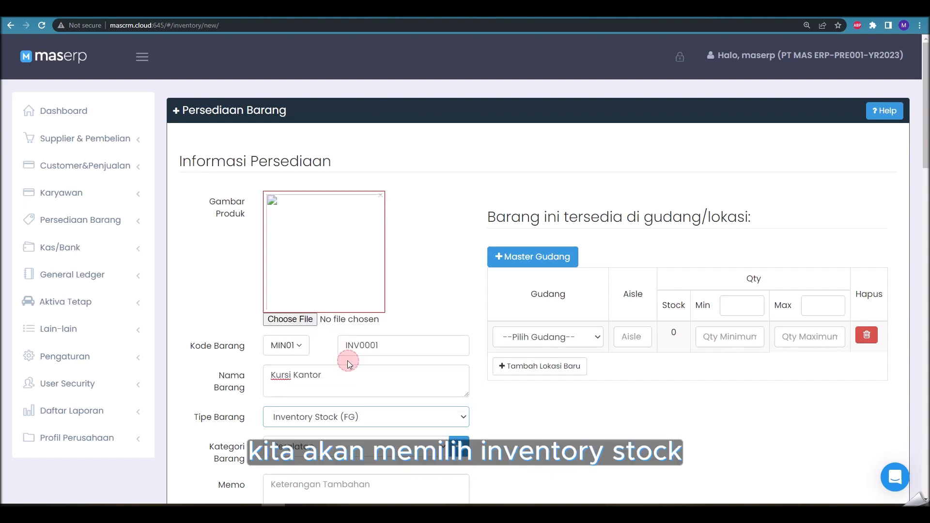
click(320, 449)
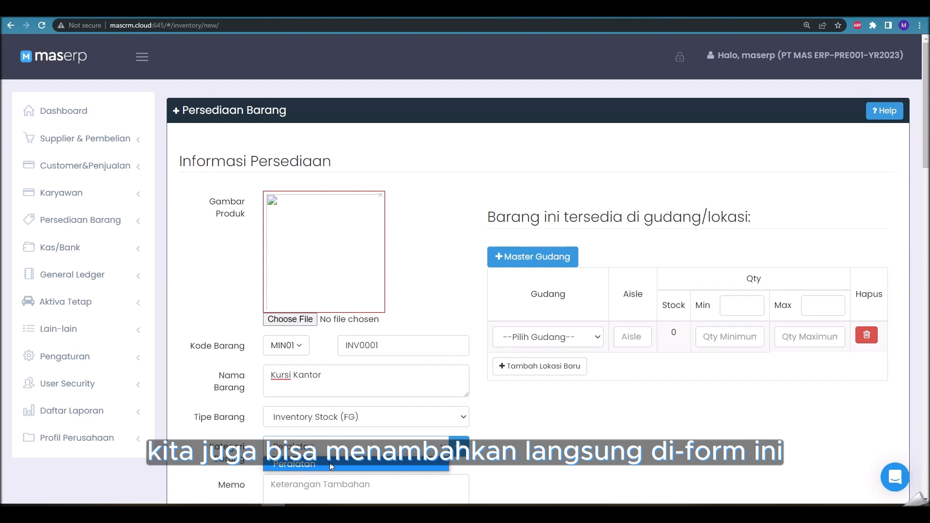
click(458, 446)
click(458, 446)
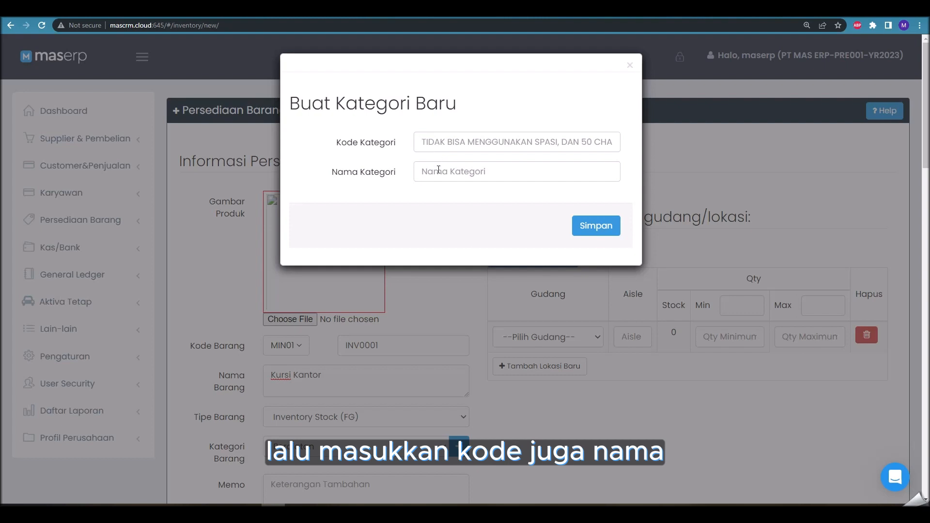
click(393, 452)
Choose Peralatan as the item category and leave the memo empty.
click(394, 448)
click(393, 465)
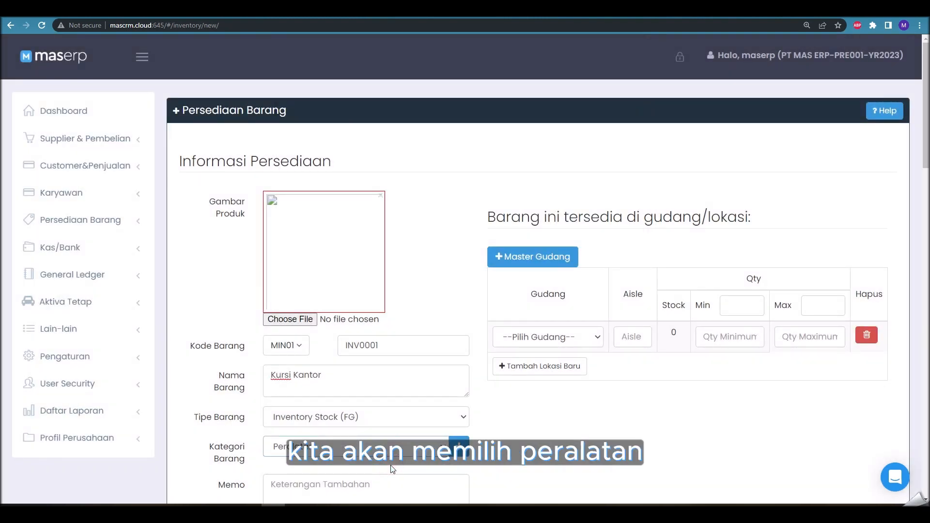
scroll(389, 467, down, 2)
click(302, 389)
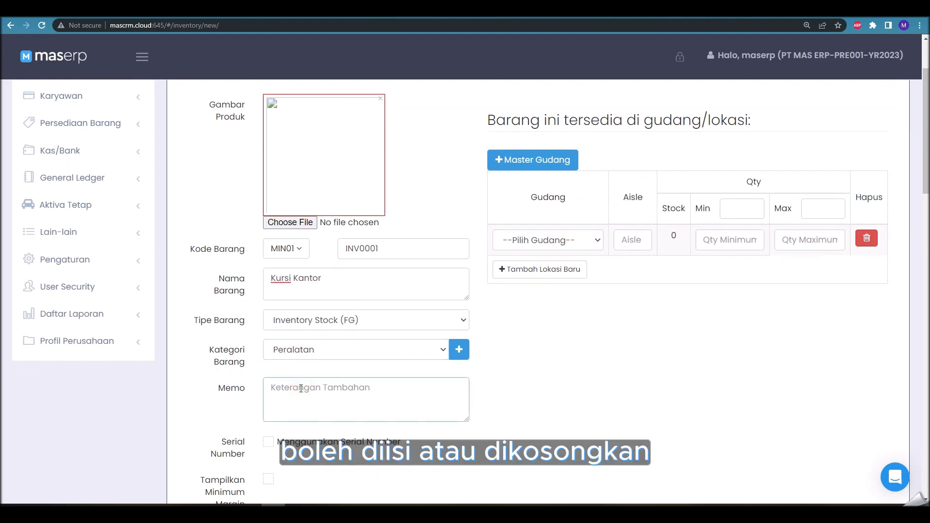
scroll(299, 387, down, 2)
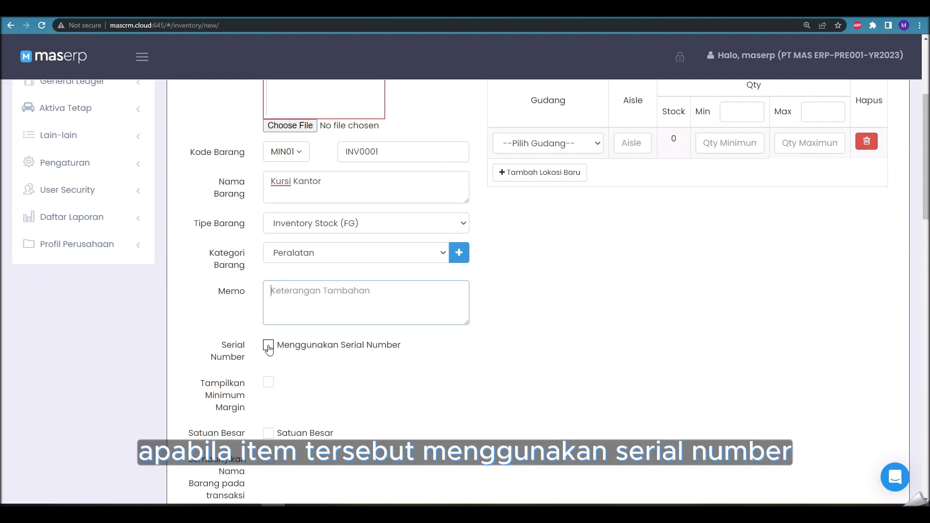
scroll(268, 348, down, 1)
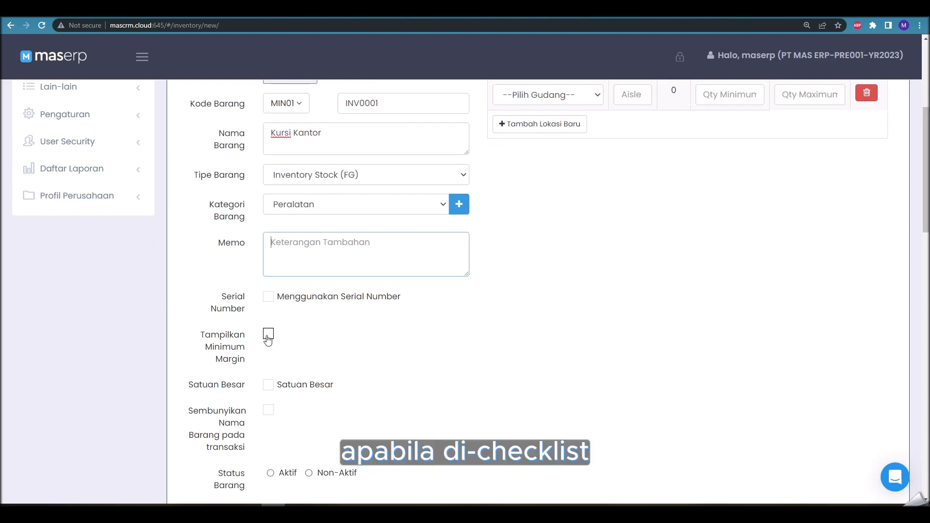
Try the Tampilkan Minimum Margin option for the item and switch it back off.
click(268, 339)
scroll(265, 342, down, 1)
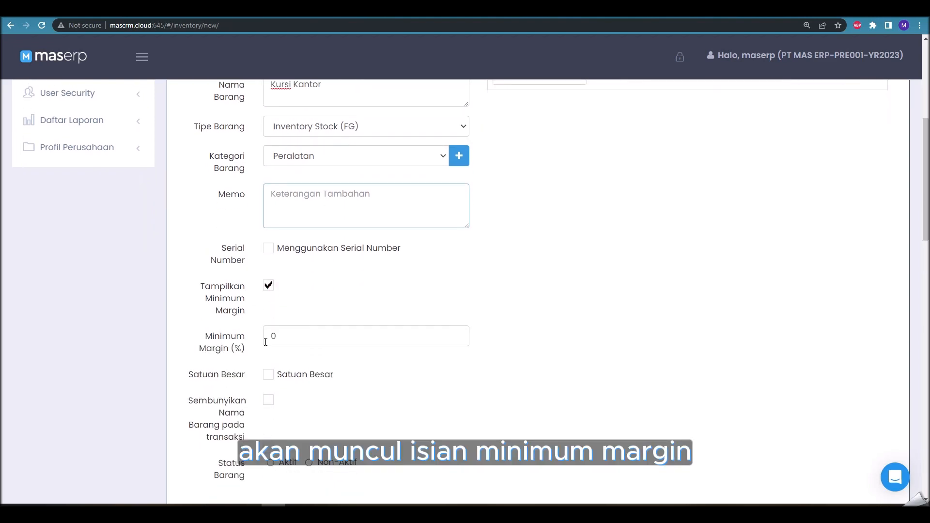
click(269, 288)
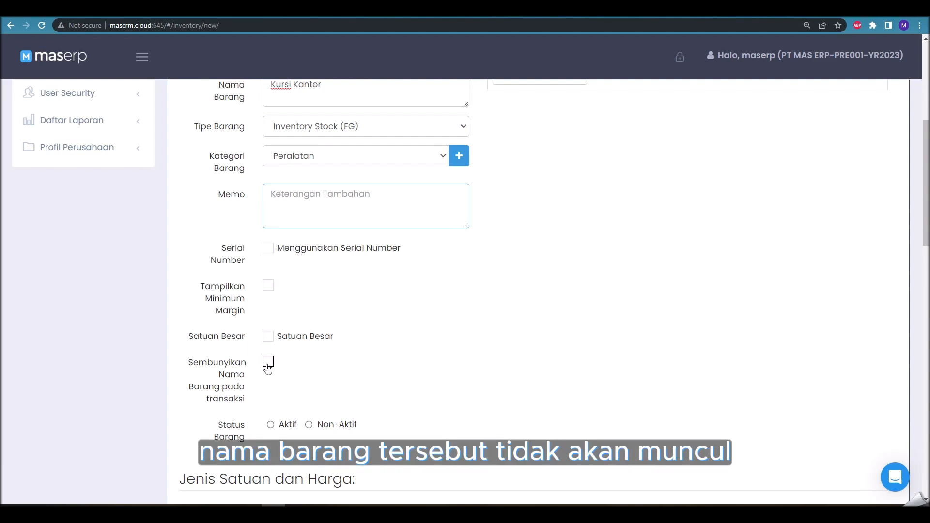
Set the item status to Aktif.
scroll(268, 369, down, 1)
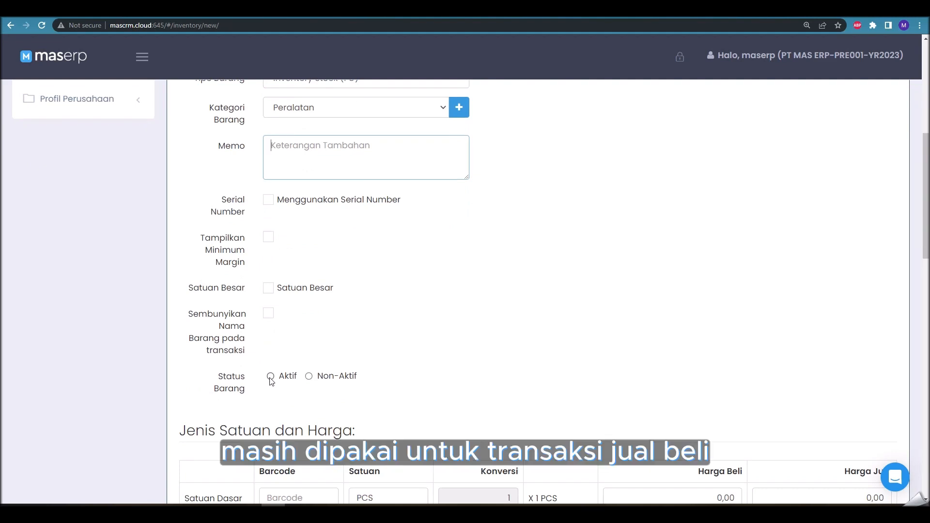
click(271, 377)
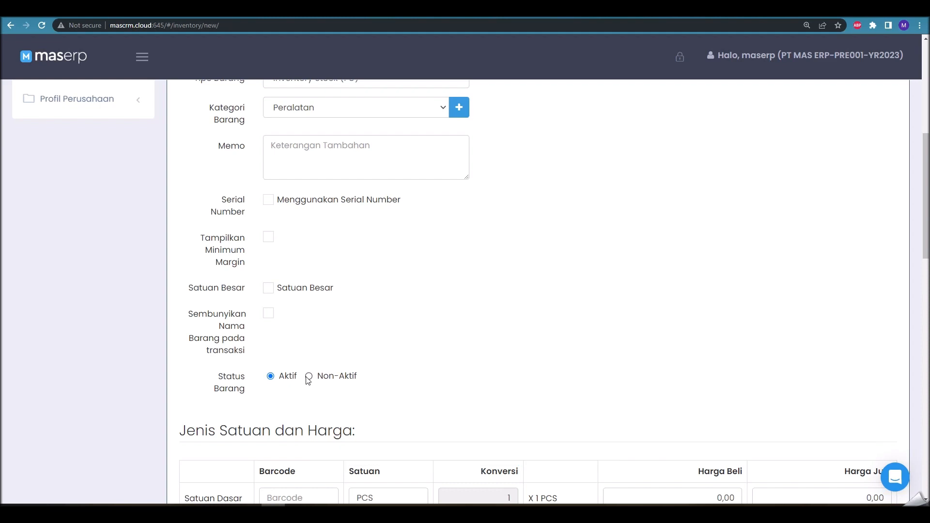
Assign the item to warehouse (A01) Gdg Final, leaving the minimum and maximum quantities empty.
scroll(560, 304, up, 7)
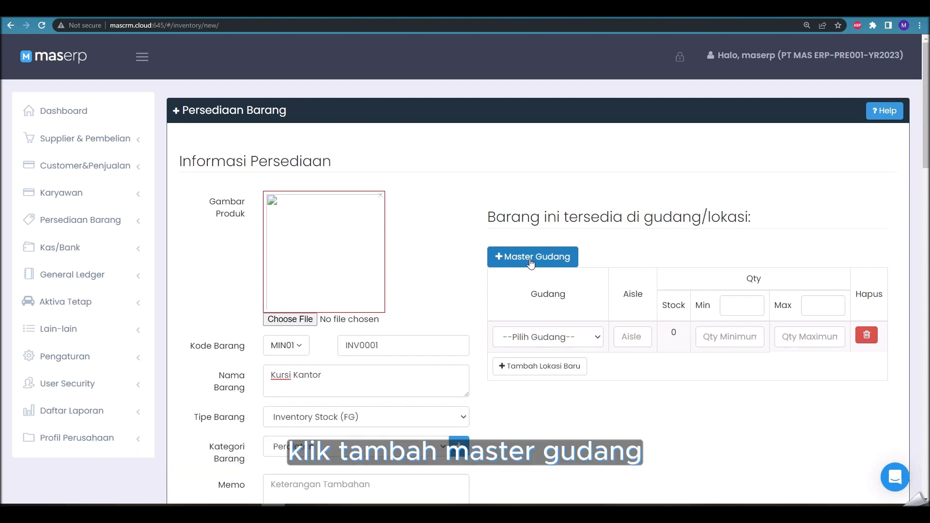
click(526, 342)
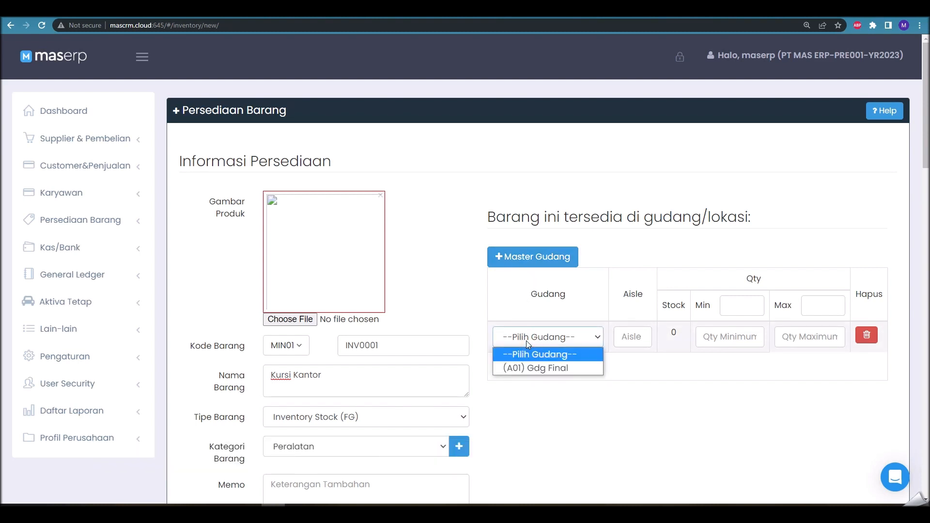
click(530, 367)
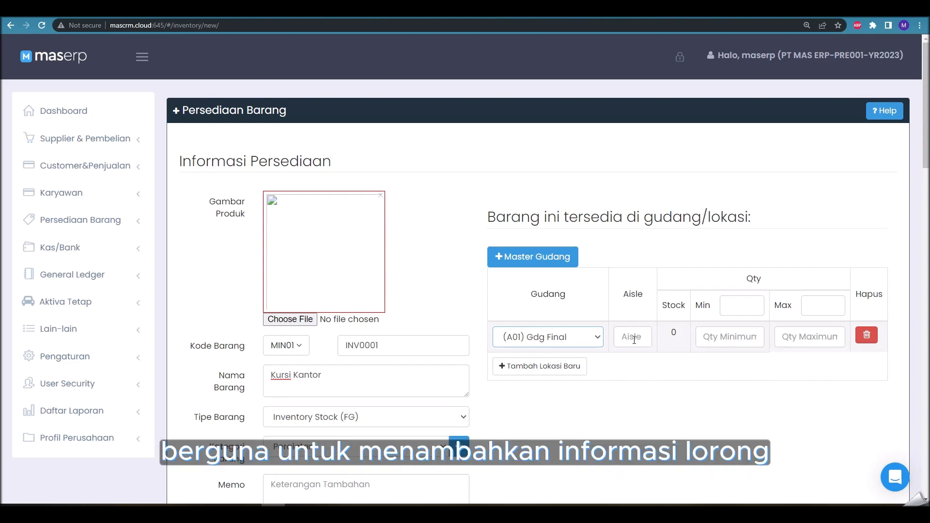
click(721, 334)
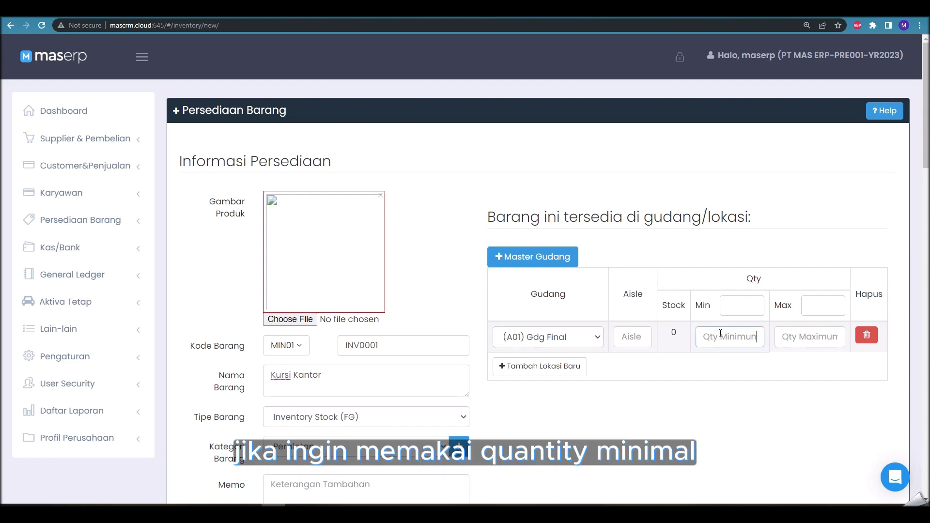
click(789, 339)
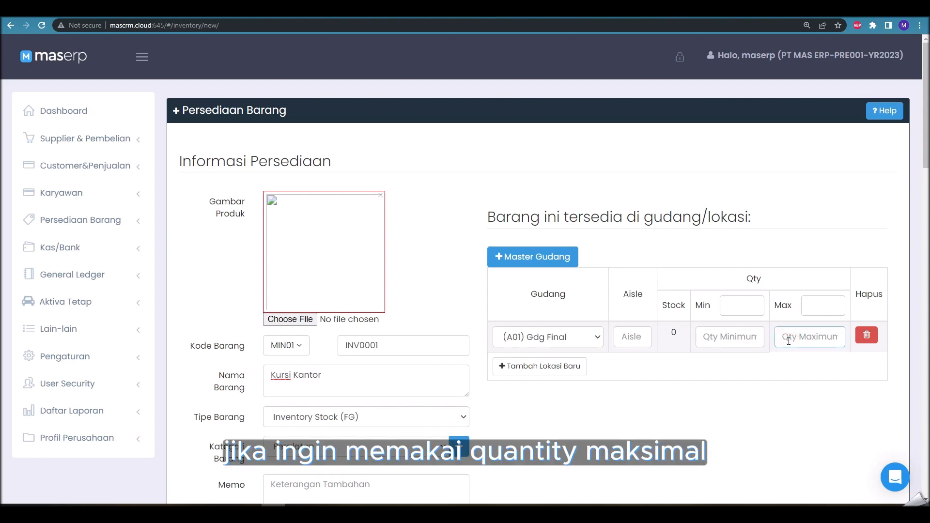
Set the second unit of measure (U/M 2) to Lusin with a conversion of 12 PCS.
scroll(788, 340, down, 7)
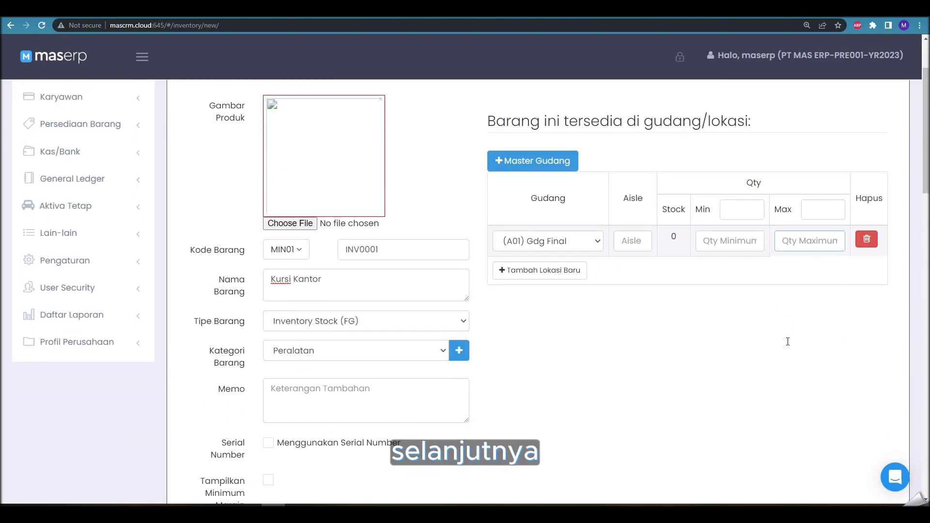
scroll(787, 341, down, 2)
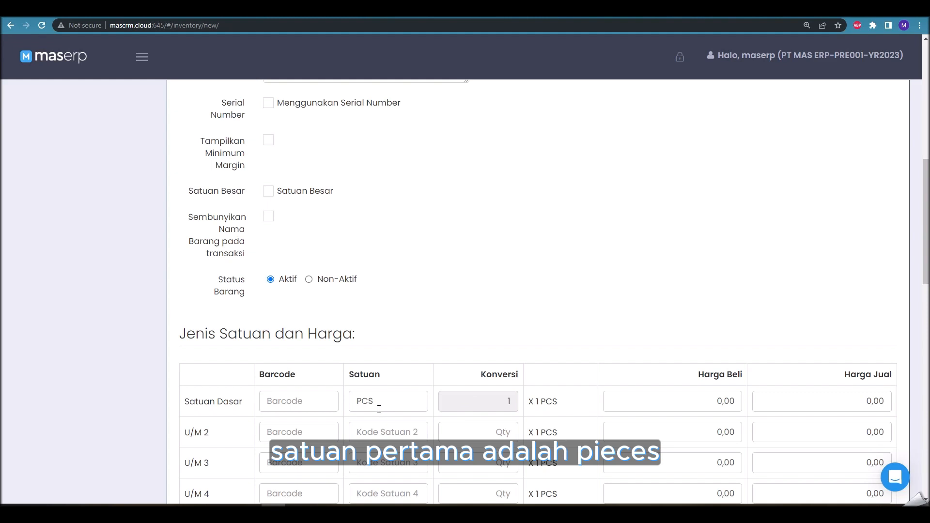
click(383, 428)
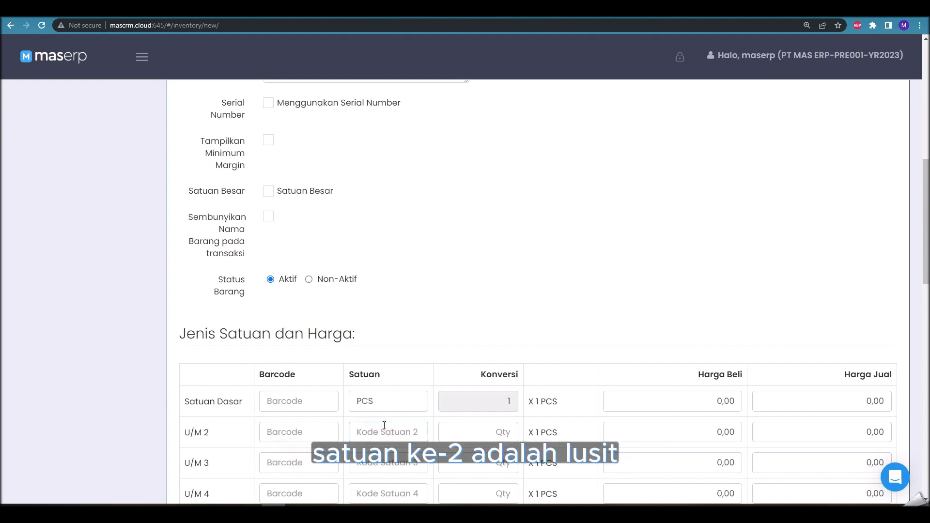
text(Lusin)
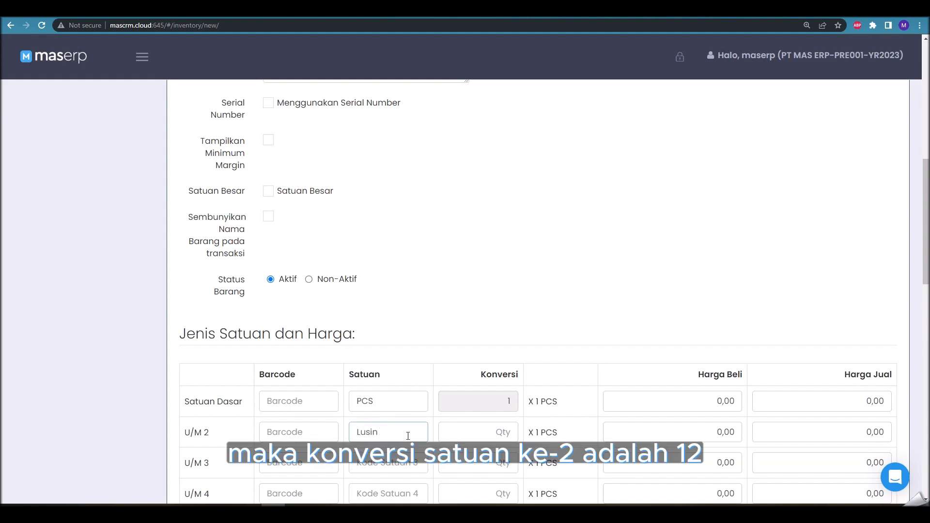
click(482, 433)
text(12)
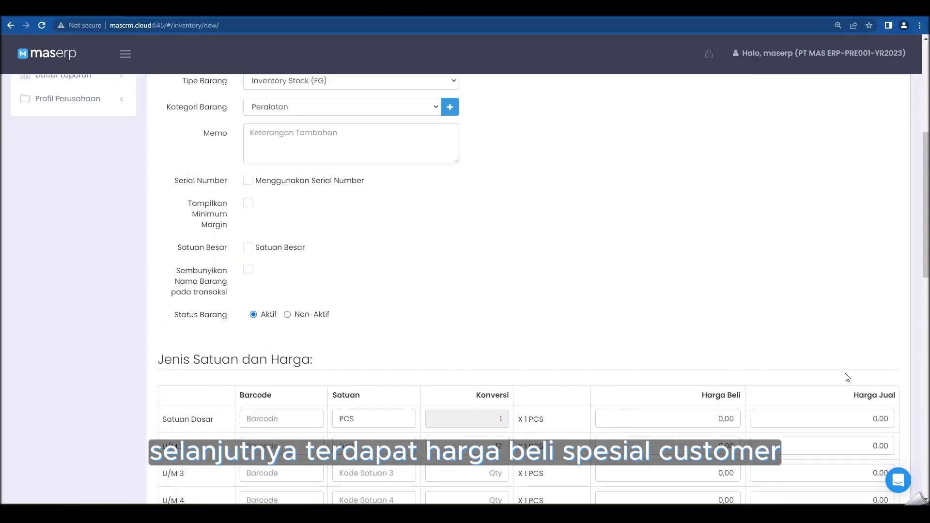
Try adding an empty row to the special supplier purchase prices, review its price columns, and delete the row.
scroll(847, 378, down, 10)
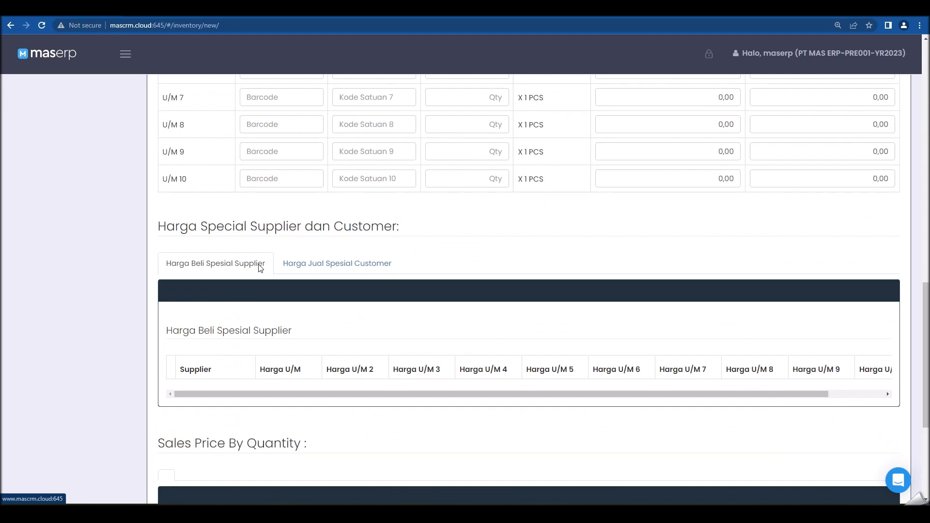
drag(622, 395, 816, 407)
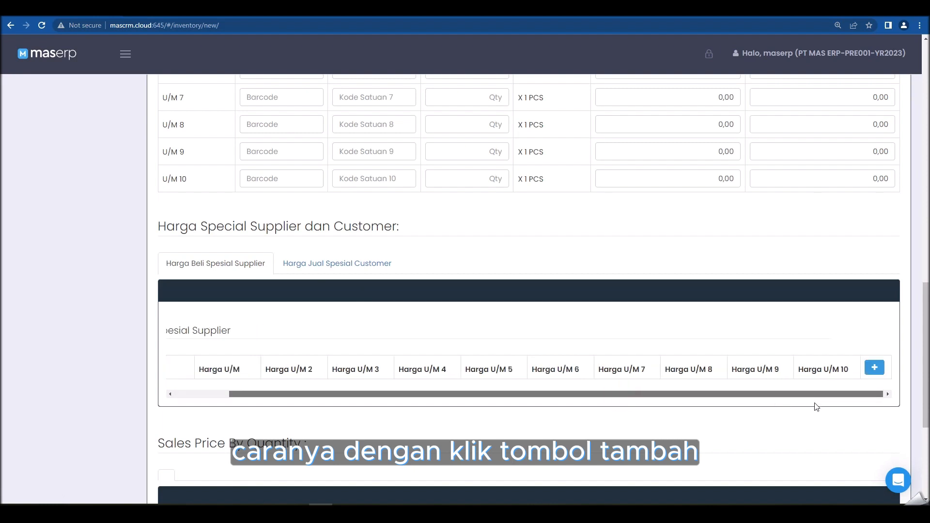
click(875, 368)
drag(476, 418, 245, 407)
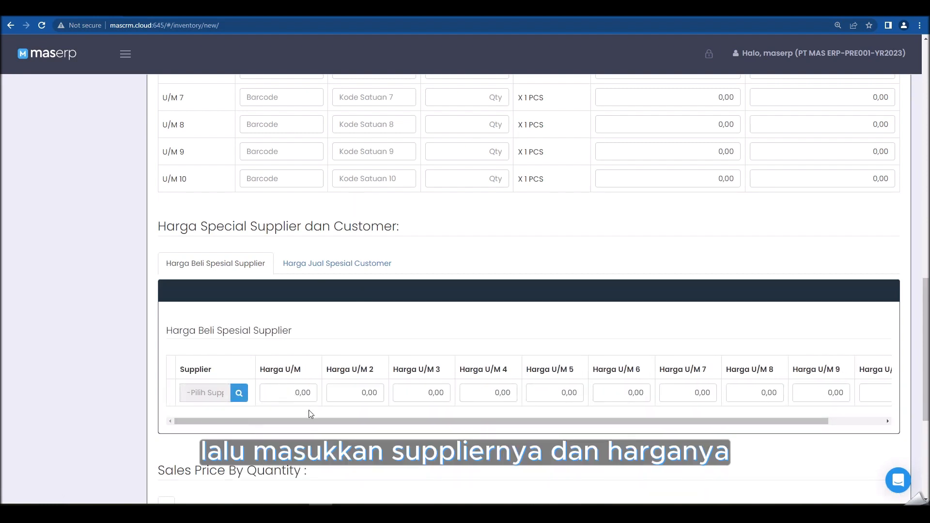
drag(310, 420, 800, 420)
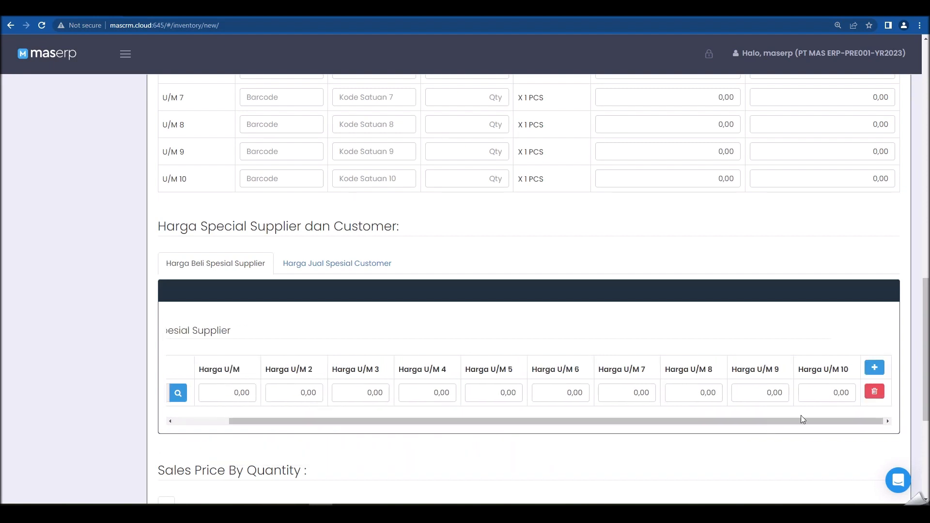
click(874, 391)
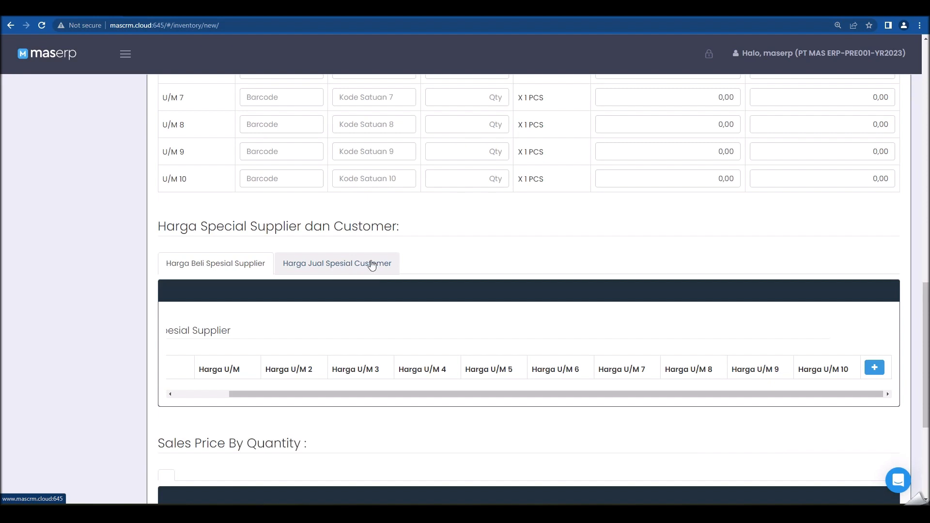
Save the new inventory item without quantity-based sales prices and acknowledge the confirmation.
scroll(372, 264, down, 3)
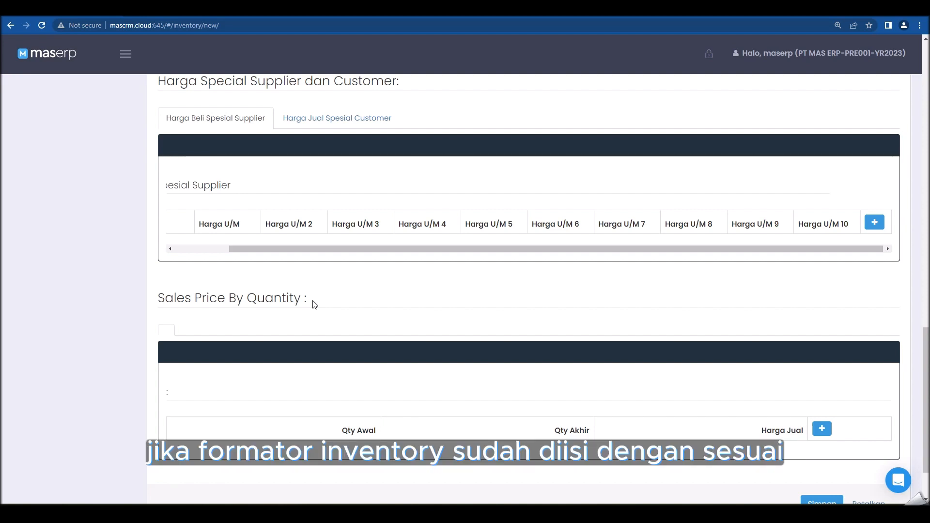
scroll(405, 299, down, 2)
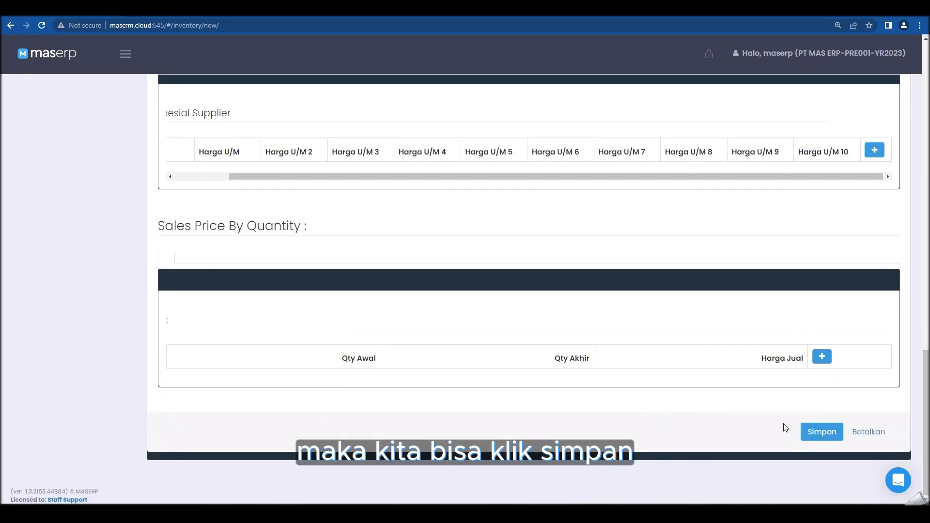
click(817, 433)
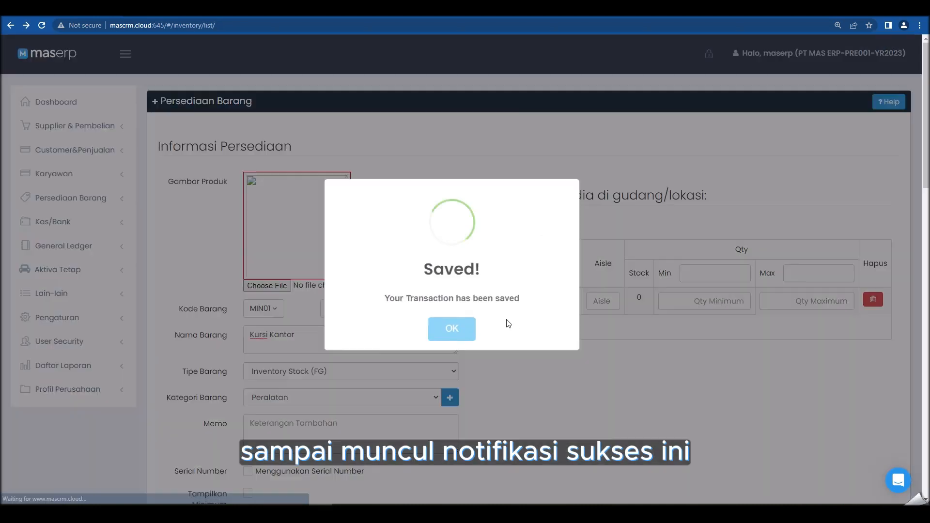
click(462, 331)
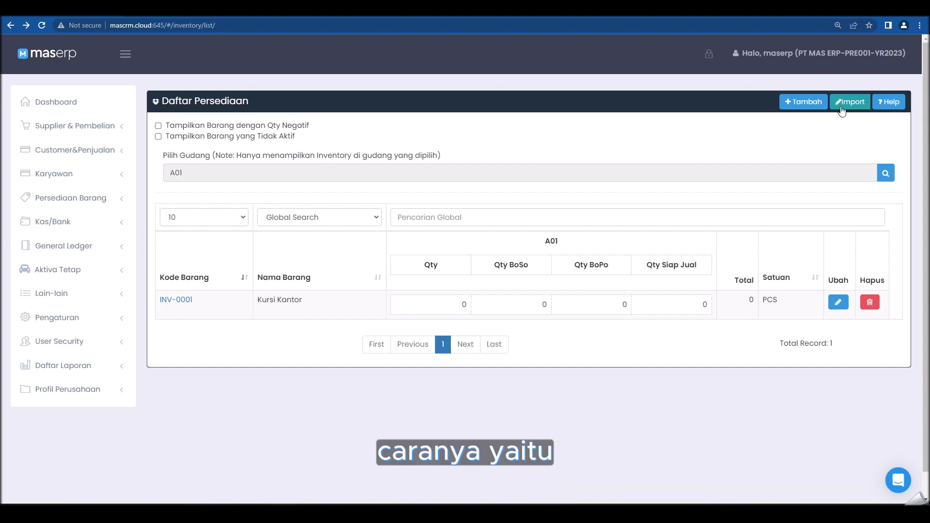
Open Impor Persediaan Barang and set the finished goods inventory account to Persediaan Barang Jadi.
click(843, 105)
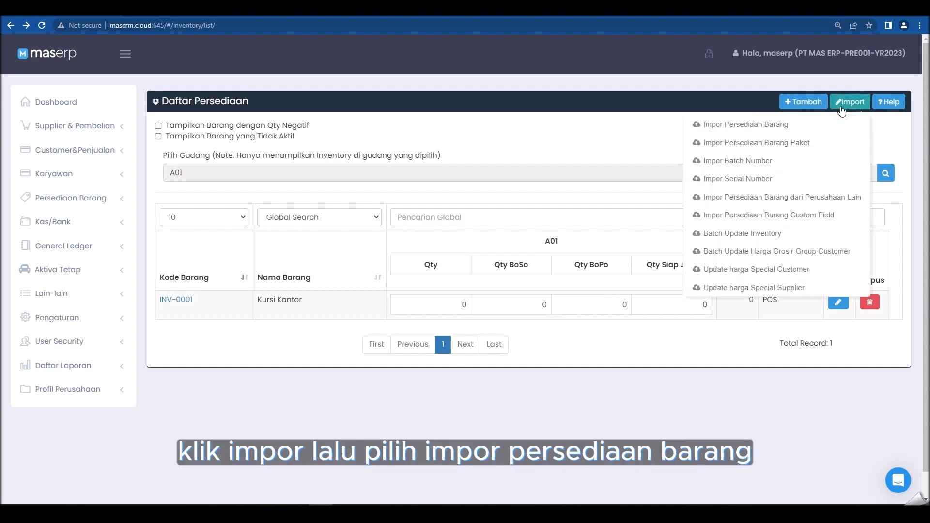
click(775, 125)
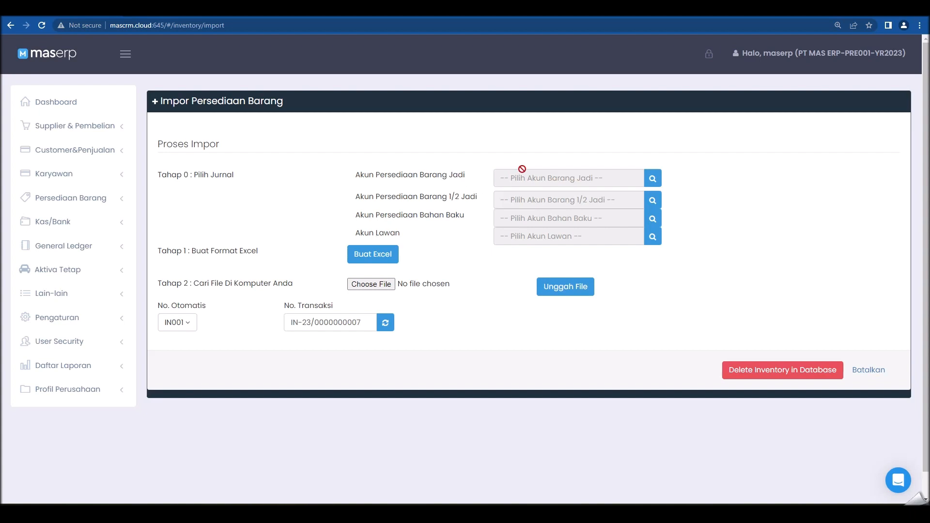
click(537, 178)
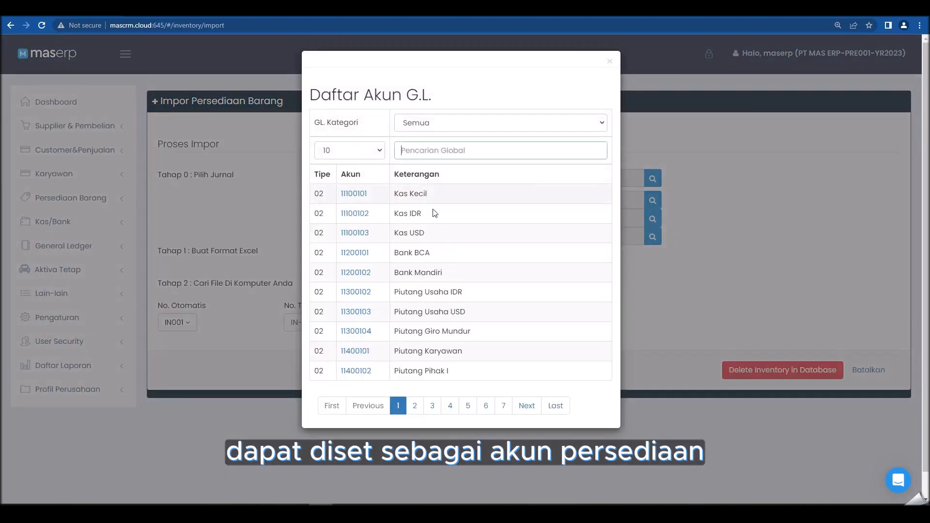
text(PERSE)
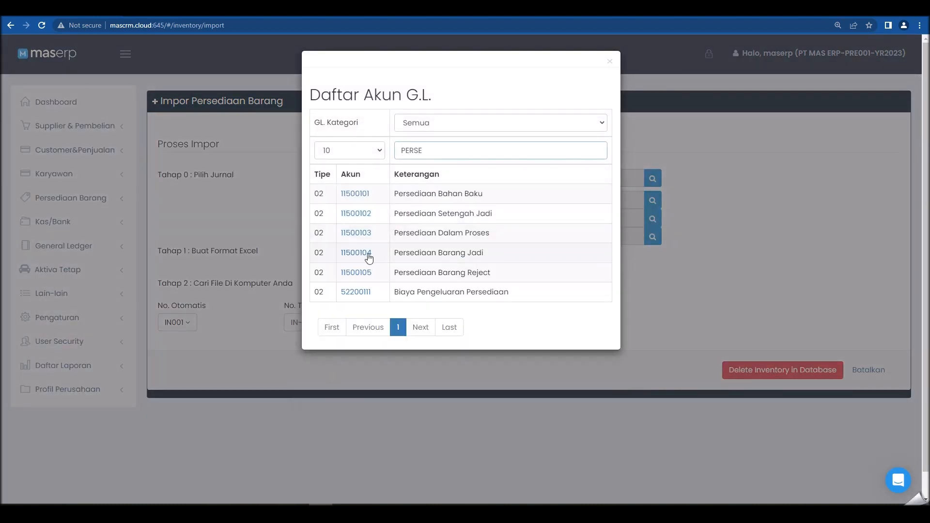
click(367, 252)
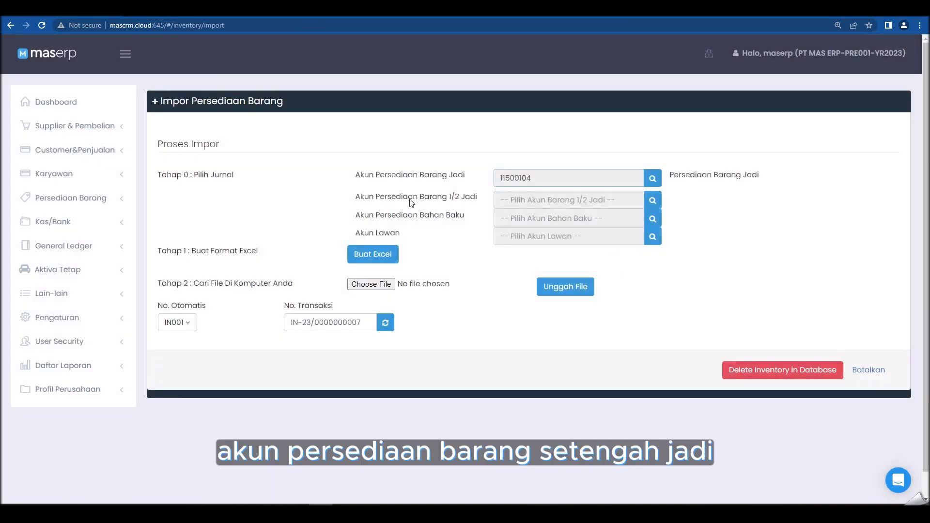
Set the semi-finished goods account to Persediaan Setengah Jadi and the raw materials account to Persediaan Bahan Baku.
click(507, 203)
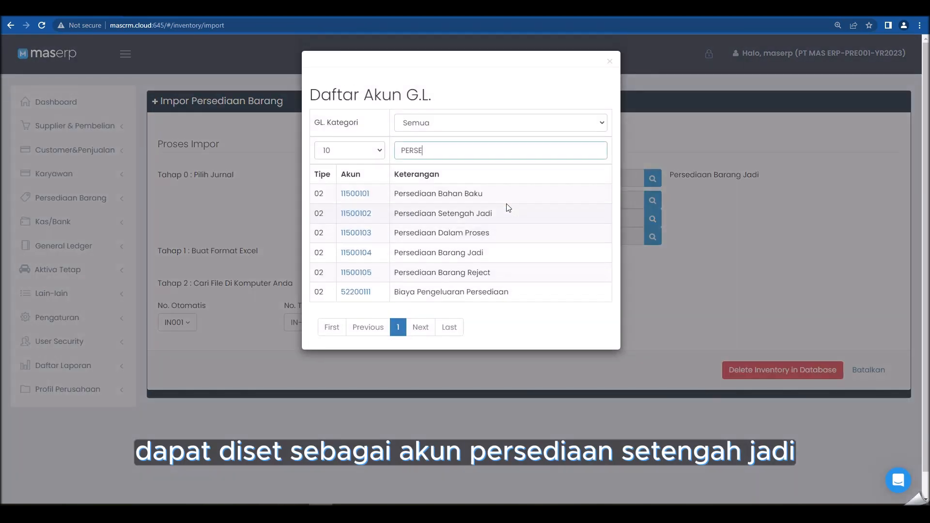
click(364, 214)
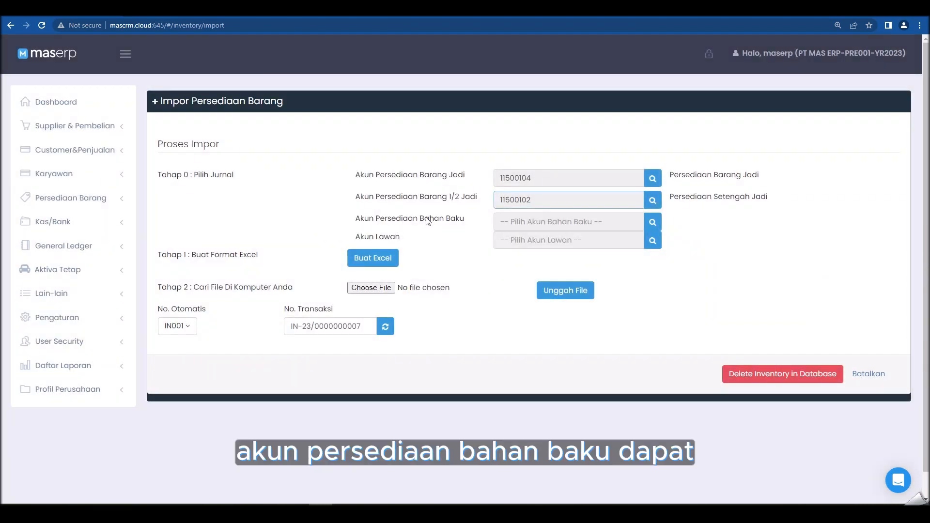
click(509, 221)
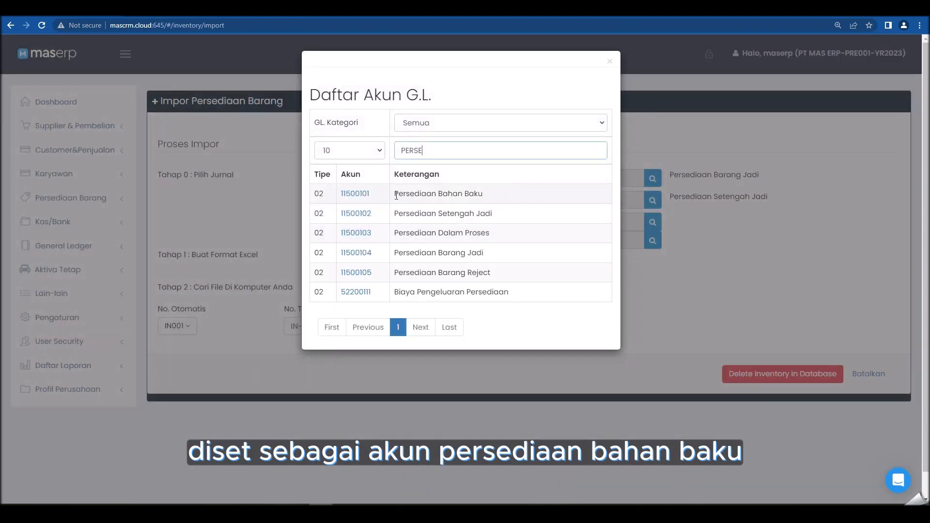
click(367, 194)
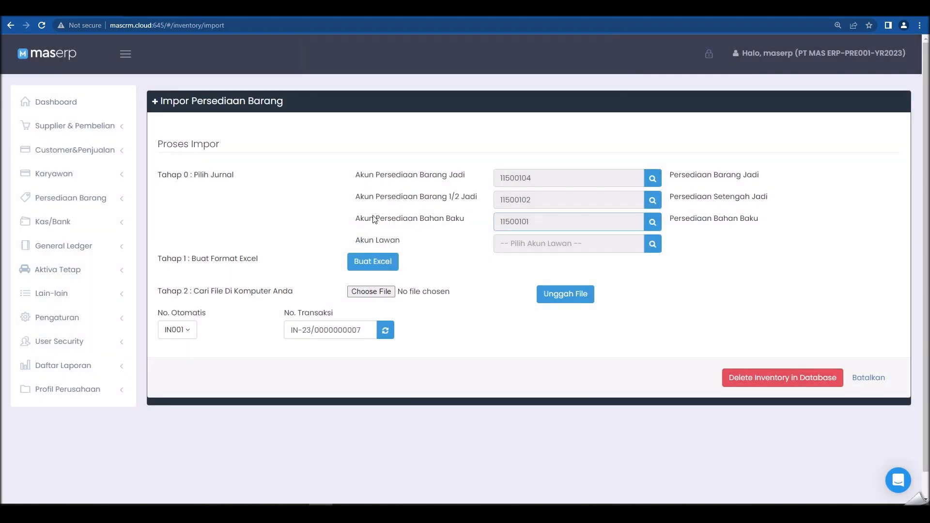
Search the account list for LABA and set the Akun Lawan to Laba Ditahan.
click(525, 248)
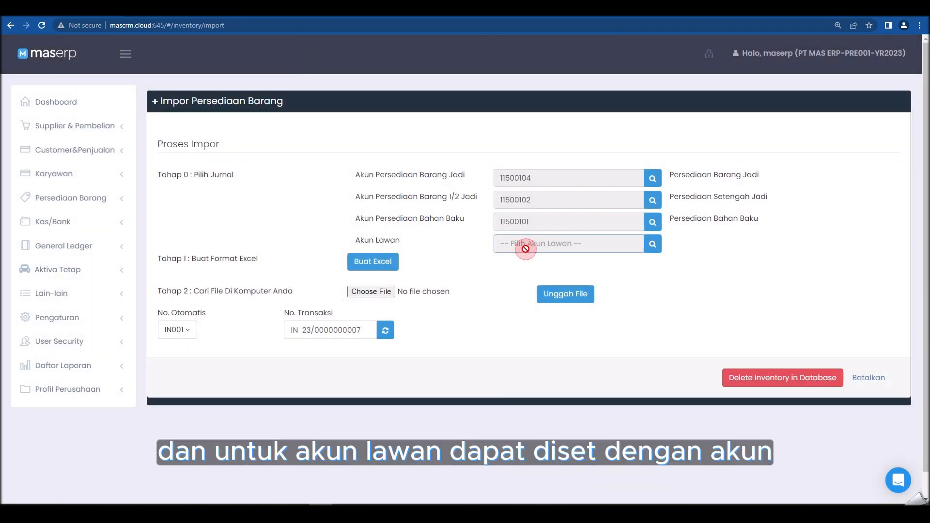
double_click(450, 152)
text(LABA)
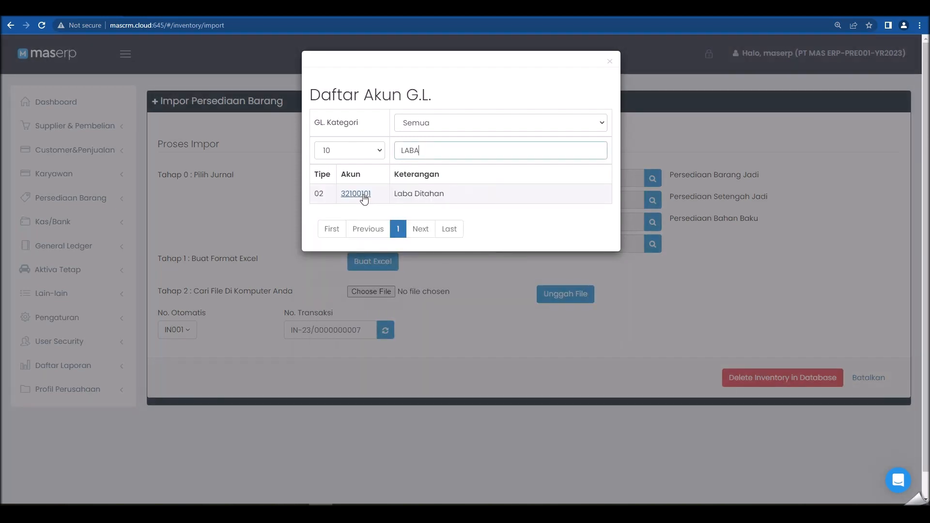
click(361, 196)
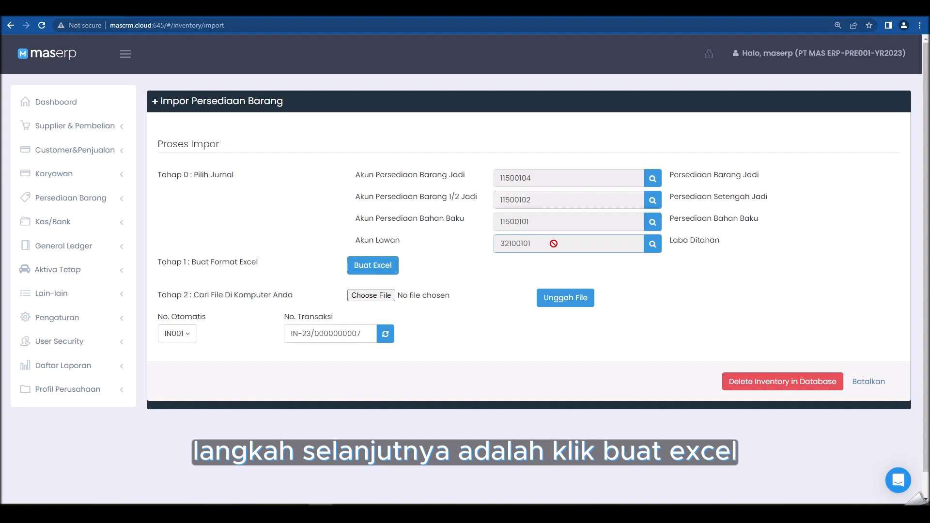
Generate the Excel import format and open the downloaded InventoryFormat (1).xls in Excel.
click(382, 263)
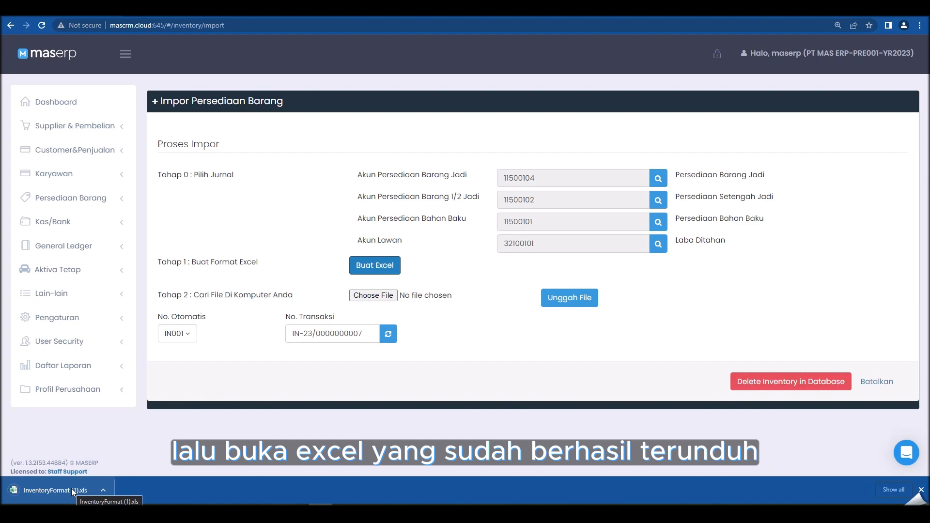
click(71, 488)
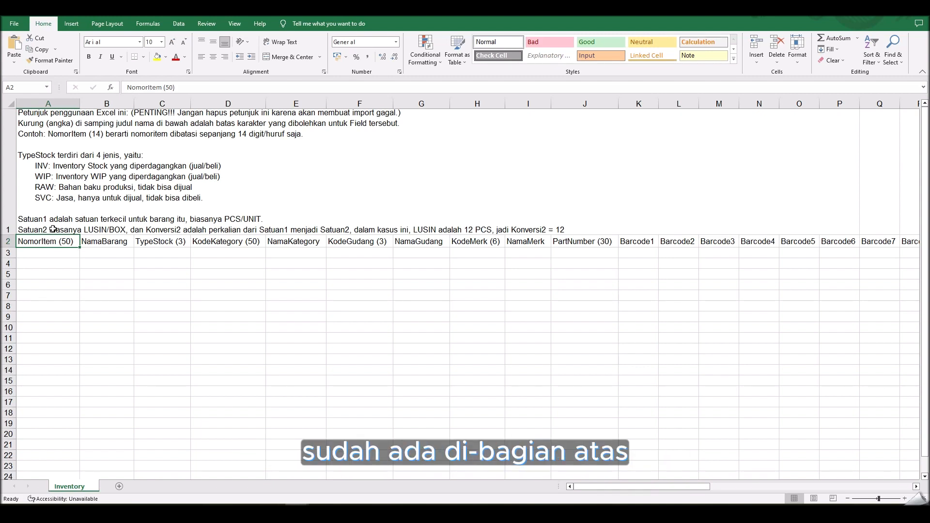
click(65, 198)
click(59, 243)
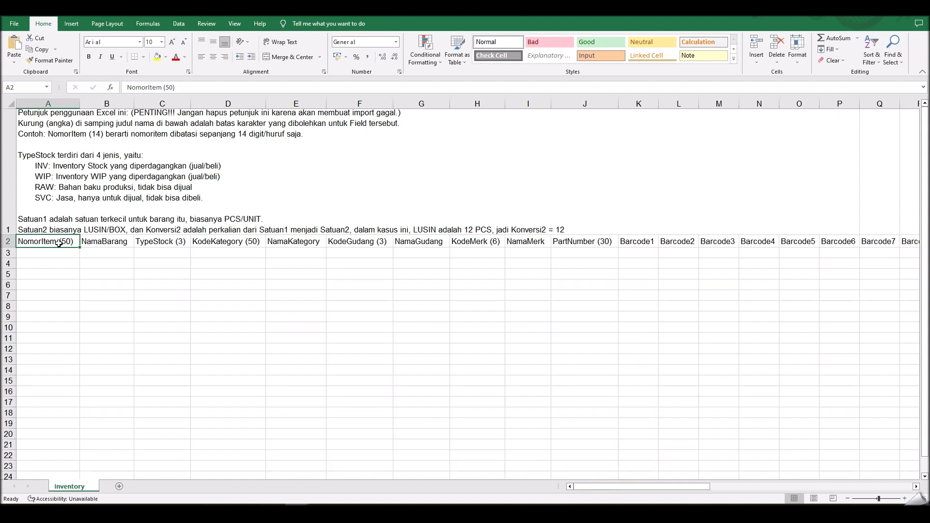
Start the first item row under the headers with NomorItem Inv-0002, NamaBarang Sofa and TypeStock INV.
click(39, 252)
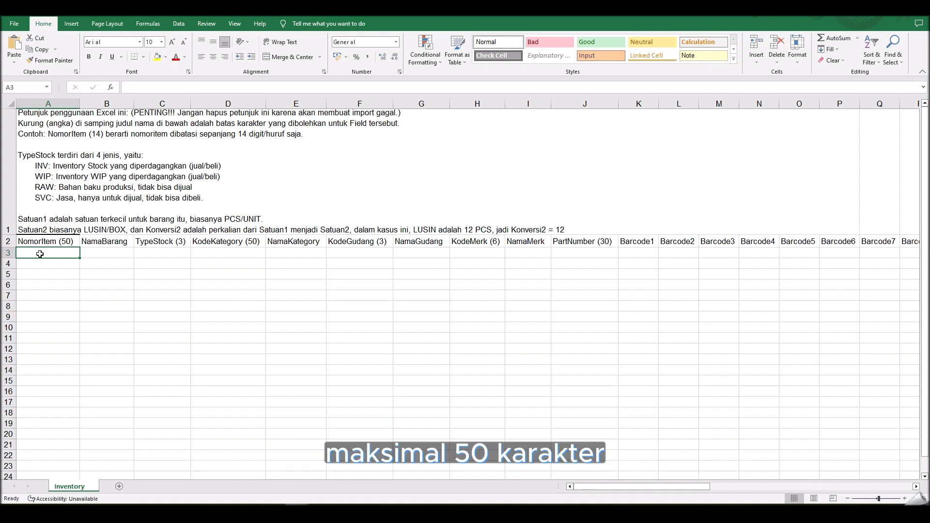
text(In)
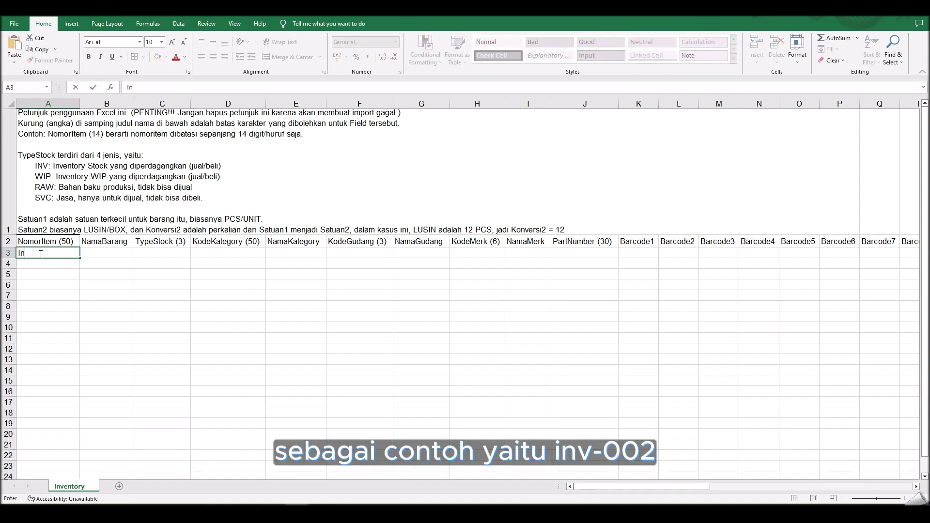
text(v-002)
key(Tab)
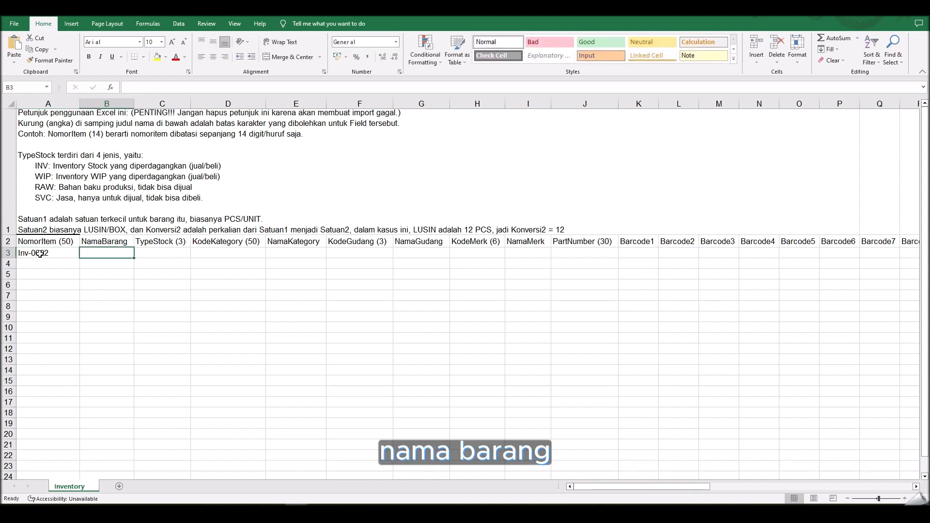
text(Sofa)
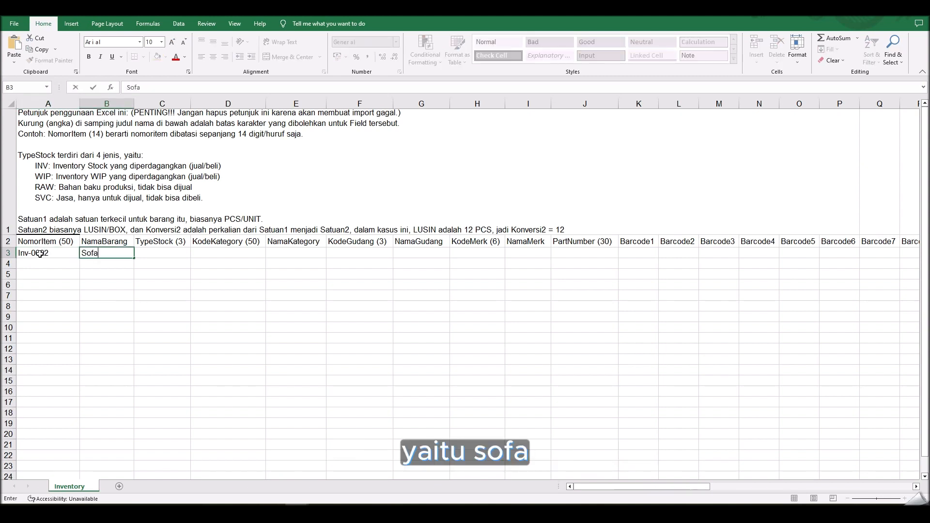
key(Tab)
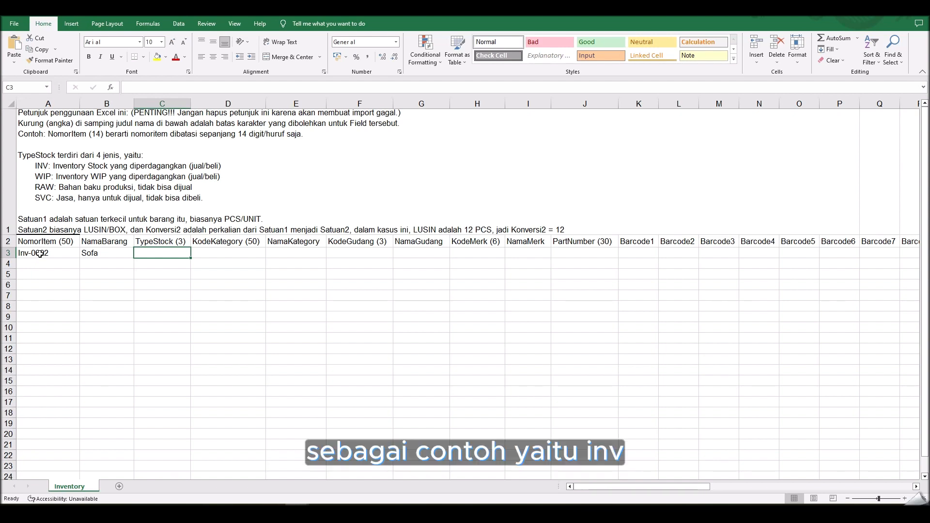
text(INV)
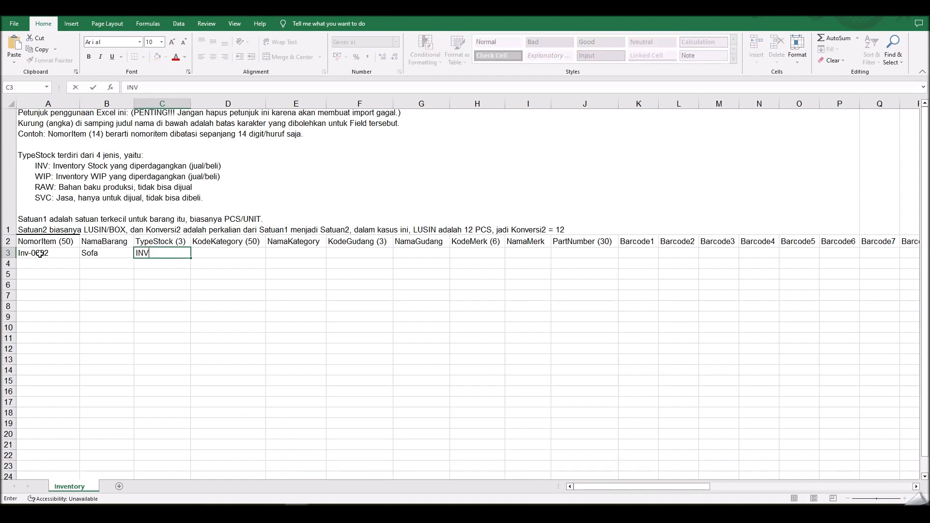
key(Tab)
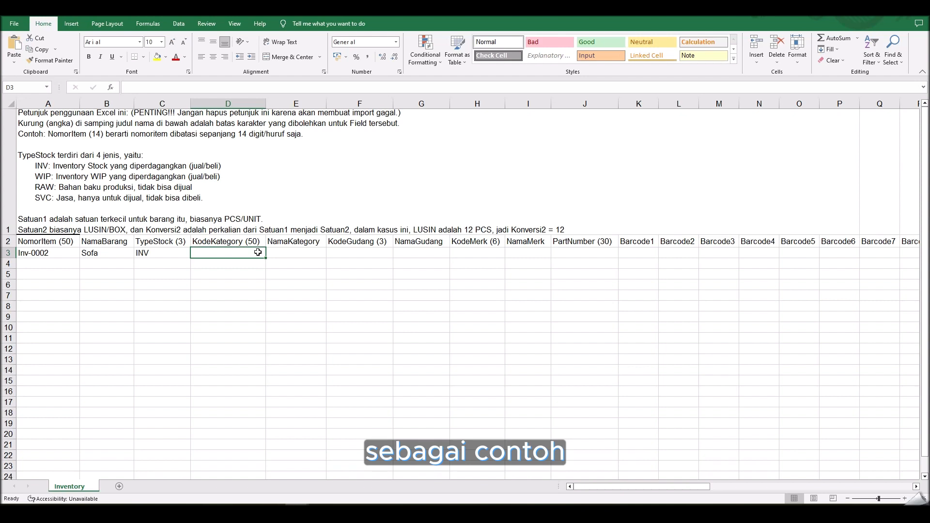
Enter the Sofa item's KodeKategory as the text value 001 and its NamaKategory as Peralatan.
text('001)
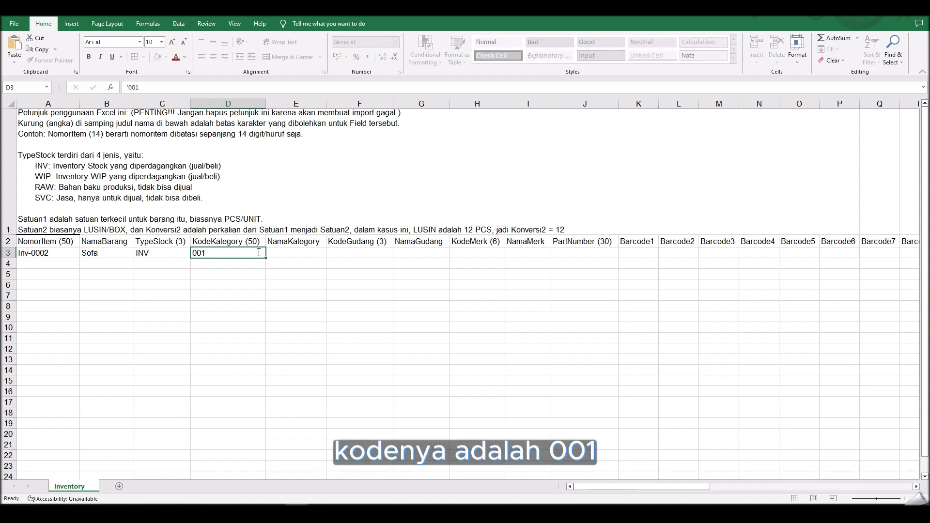
key(Tab)
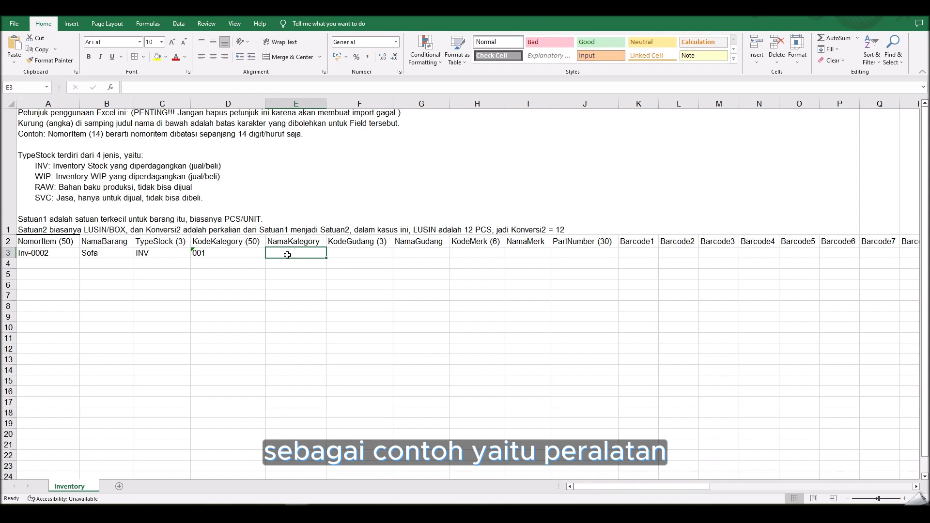
text(Peralar)
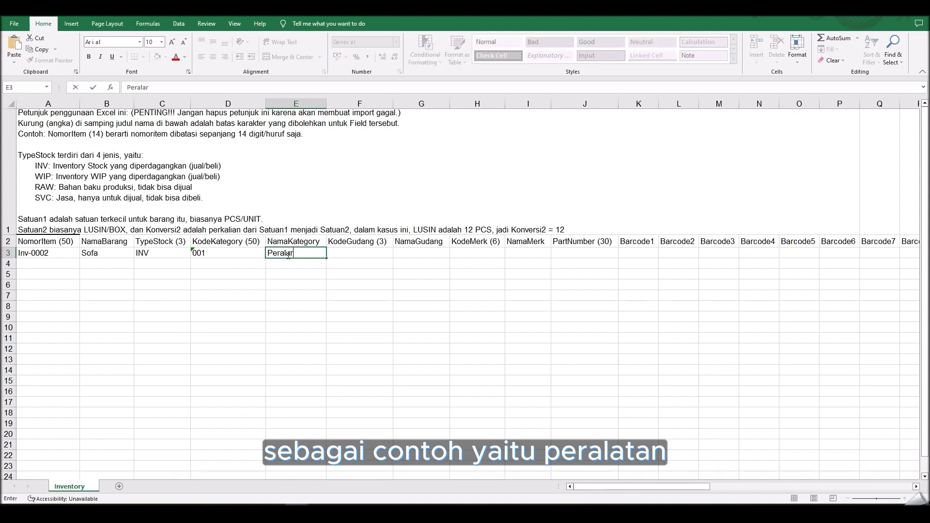
key(BackSpace)
text(tan)
key(Tab)
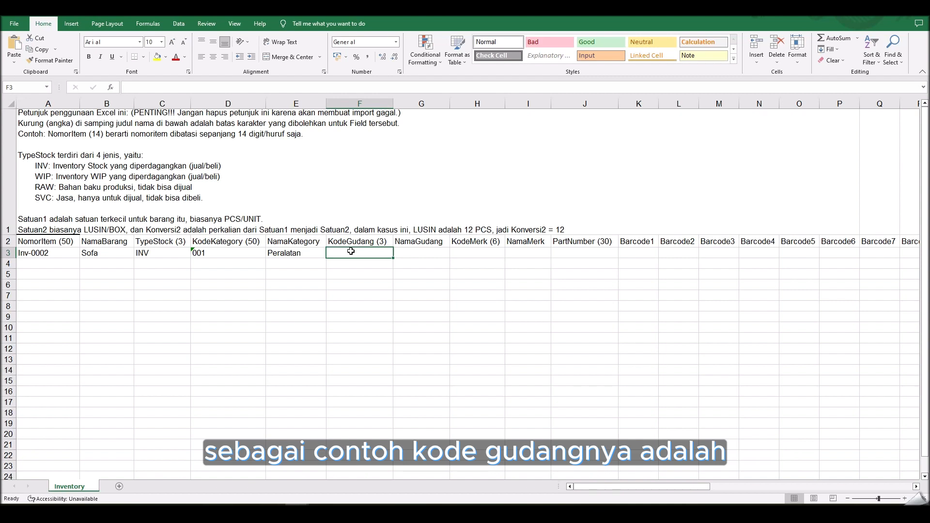
Set the Sofa item's KodeGudang to A01 and NamaGudang to Gdg Final.
text(A01)
click(412, 251)
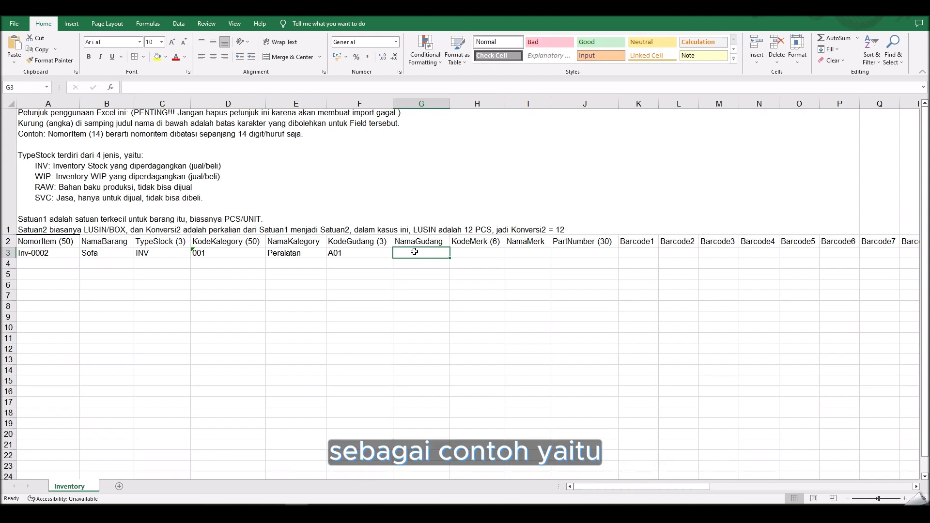
text(Gdg F)
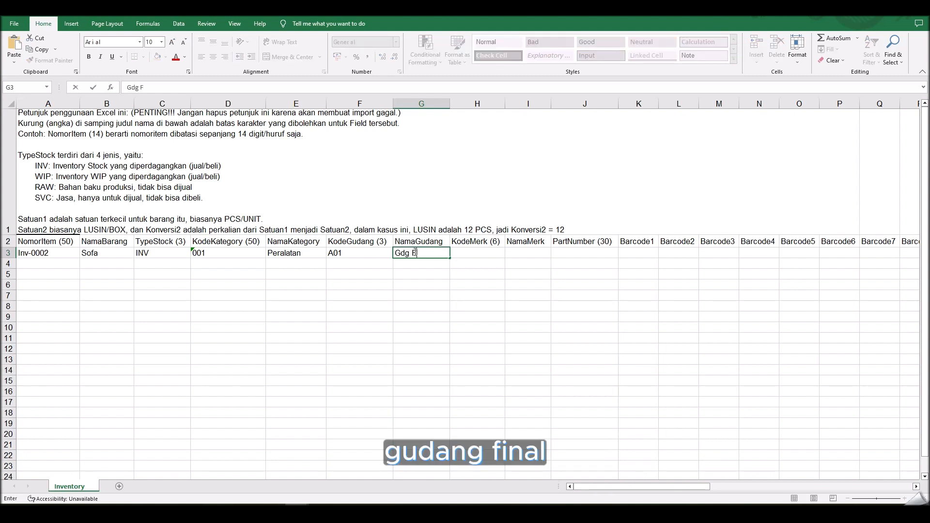
text(inal)
key(Tab)
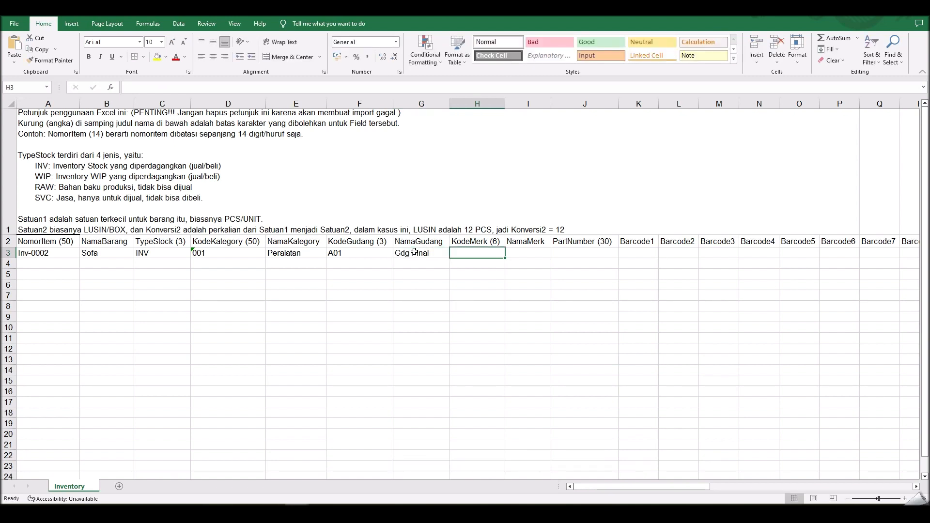
Leave the brand, part number and barcode fields empty and enter PCS as Satuan1 for the Sofa item.
key(Up)
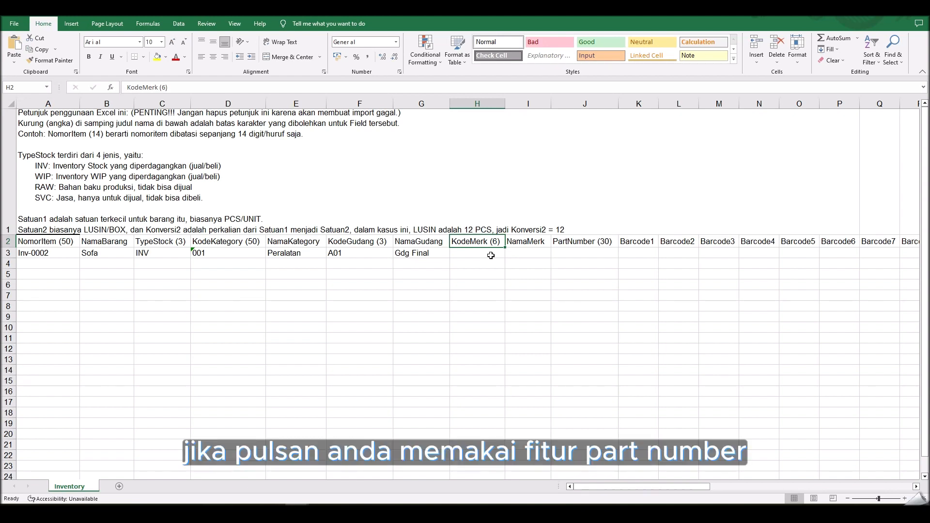
key(Right)
key(Right)
key(Right)
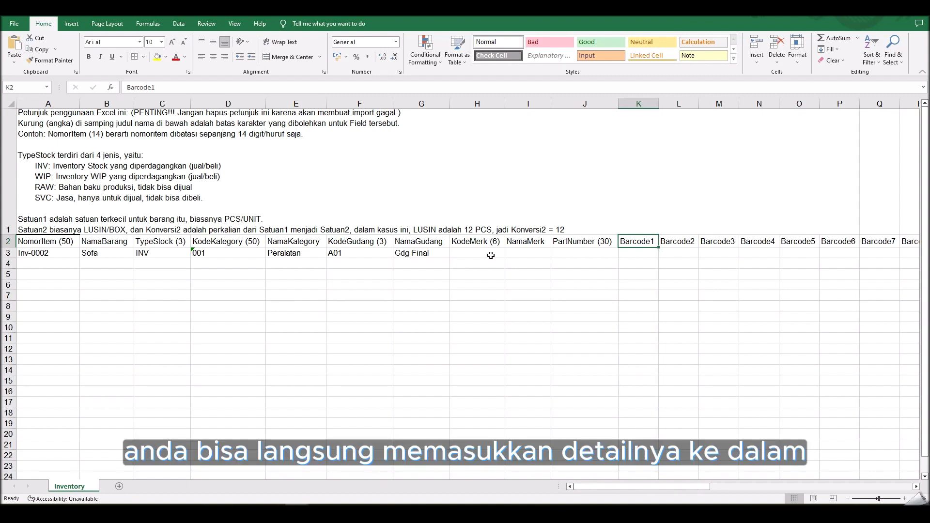
scroll(490, 255, right, 3)
click(741, 253)
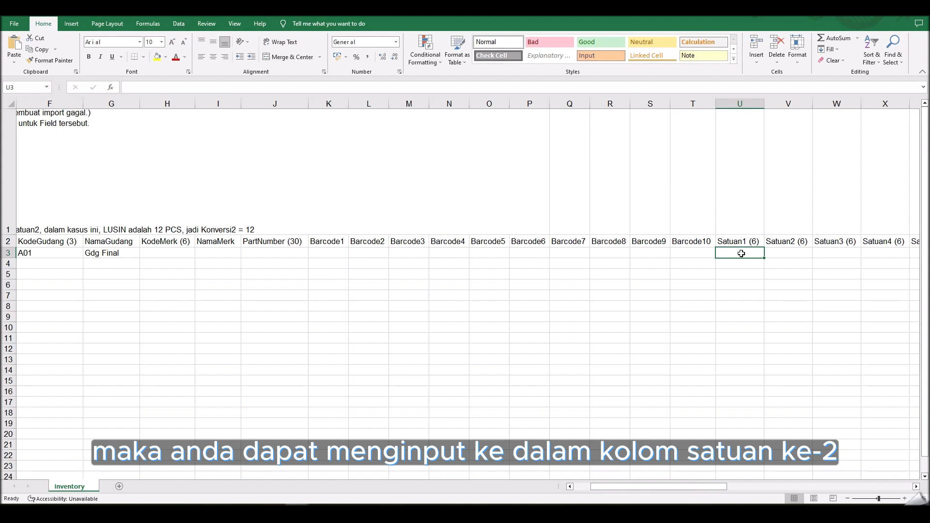
key(Right)
key(Right)
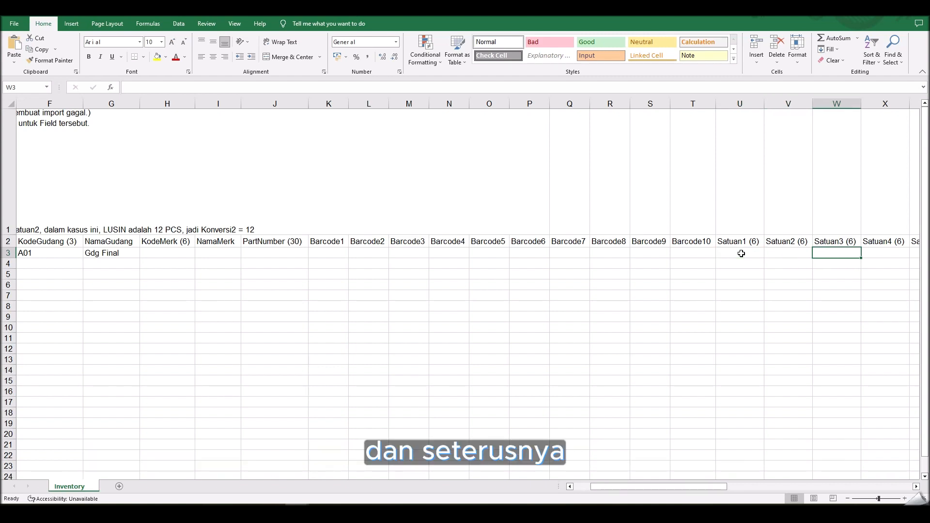
key(Left)
key(Left)
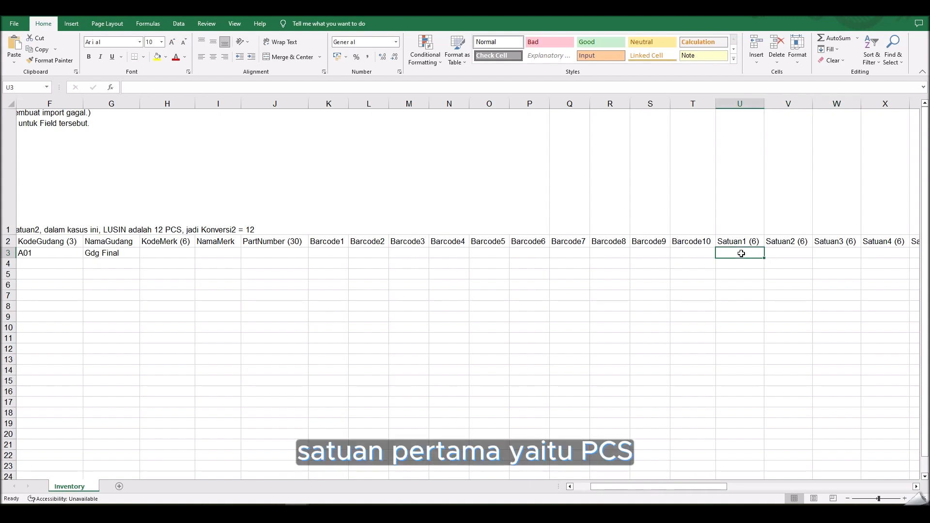
text(PCS)
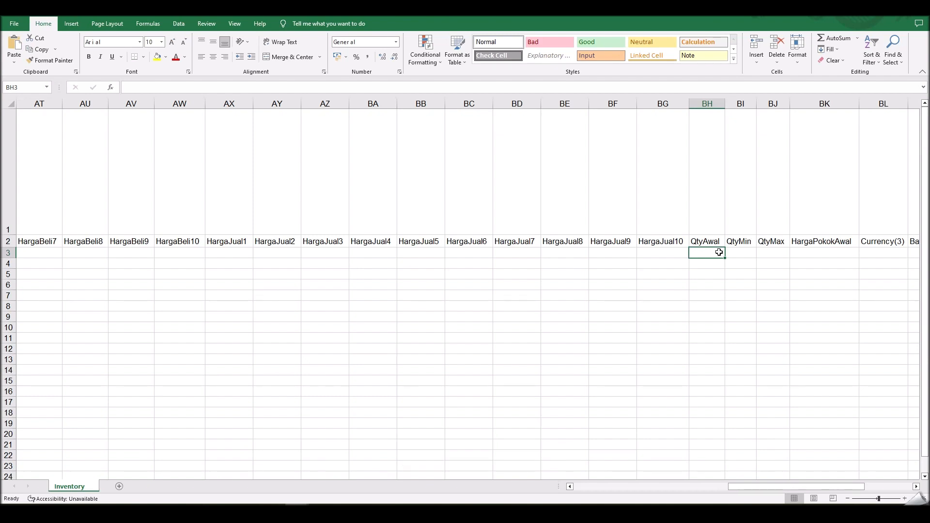
Leave the Sofa item's quantity and HargaPokokAwal fields empty and set its Currency to IDR.
key(Right)
key(Right)
key(Right)
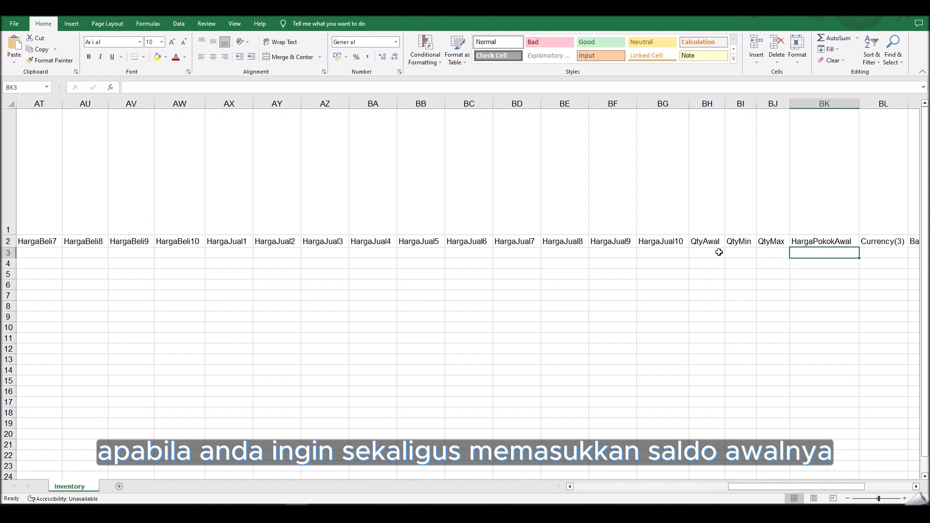
key(Right)
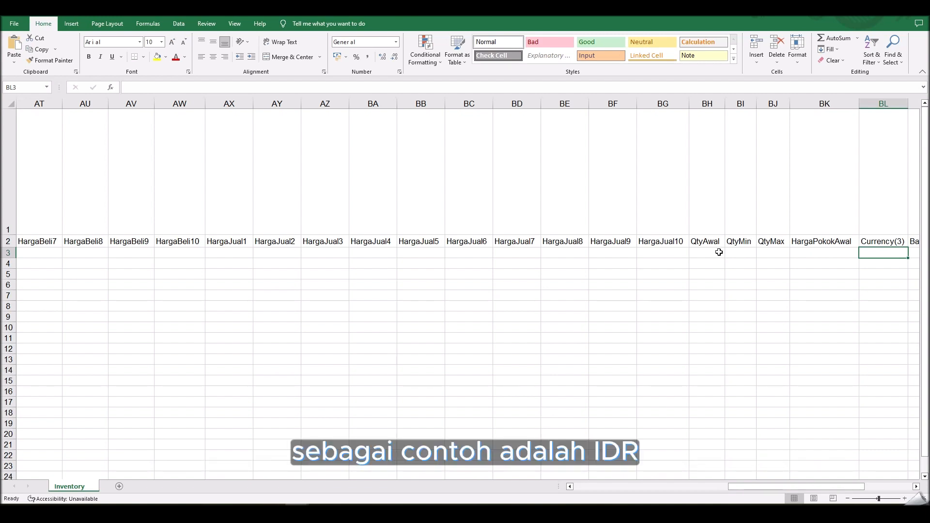
text(IDR)
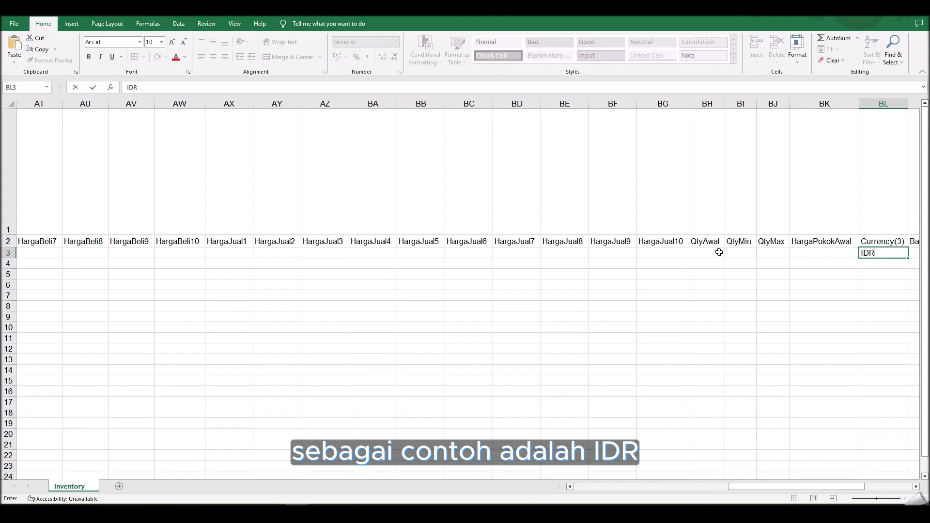
key(ctrl+Return)
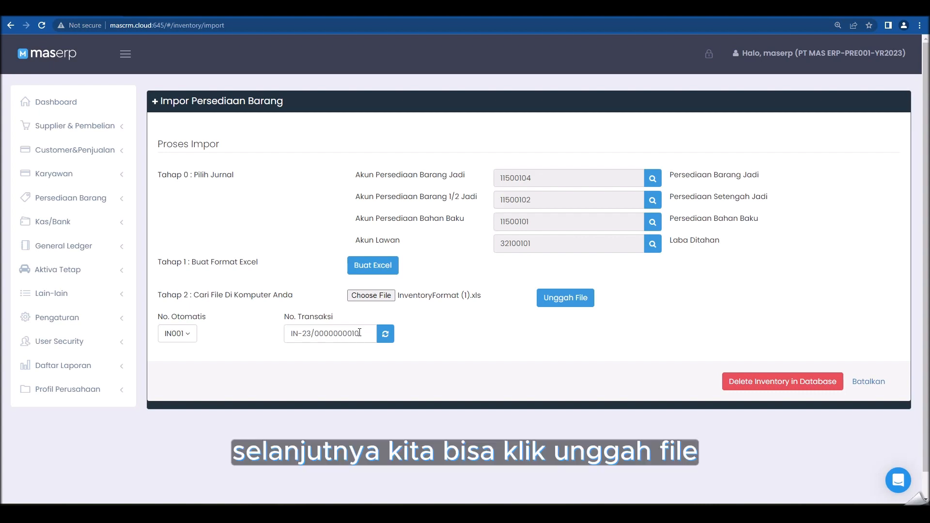
In MASERP, upload the selected InventoryFormat (1).xls on the Impor Persediaan Barang page and close the save notice.
click(556, 301)
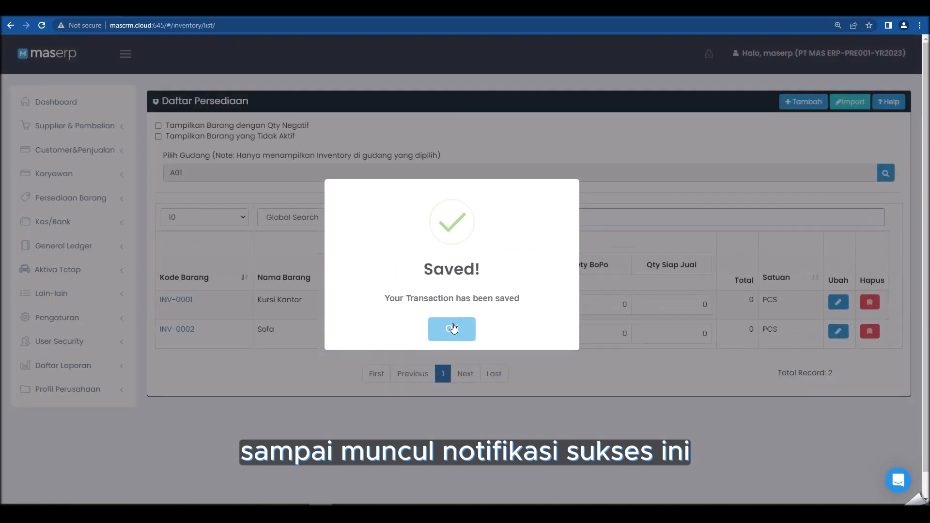
click(452, 329)
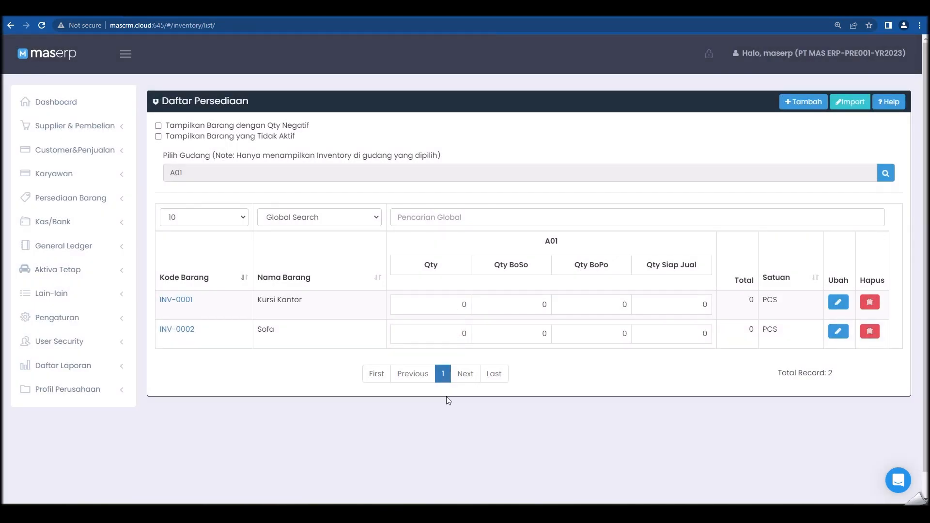